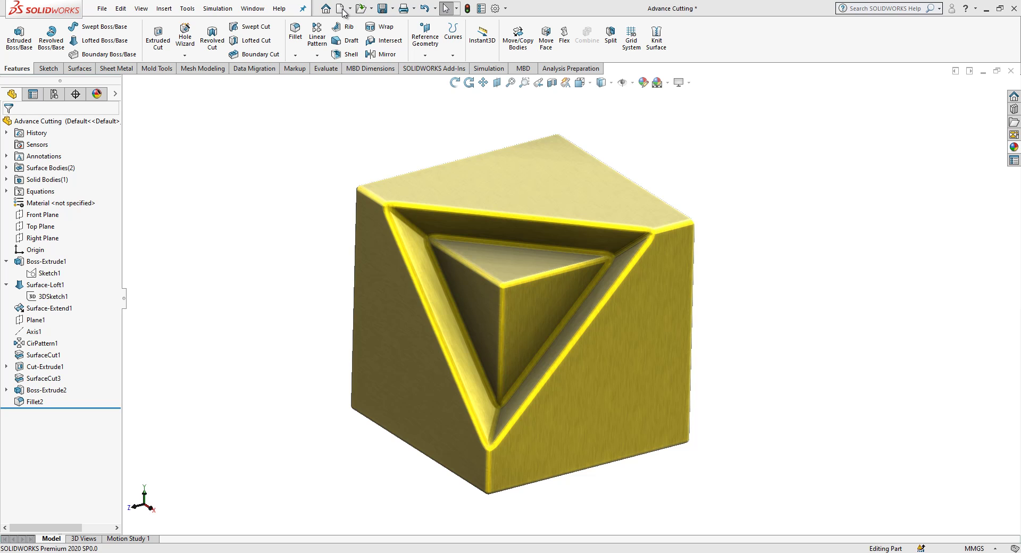
# Create a new blank part document, Part1.
pyautogui.click(341, 9)
pyautogui.click(321, 424)
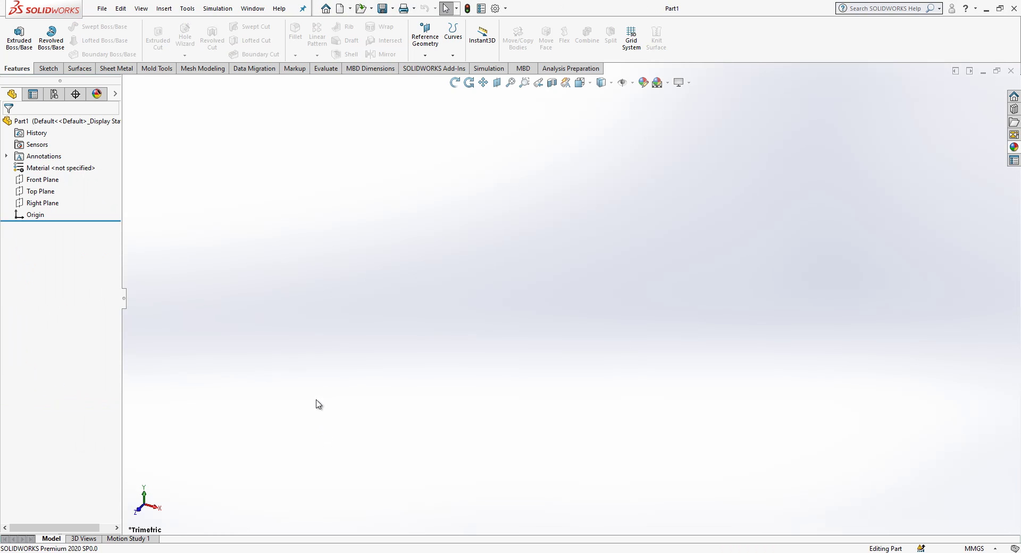
# Sketch a center rectangle centred on the origin on the Front Plane.
pyautogui.click(39, 181)
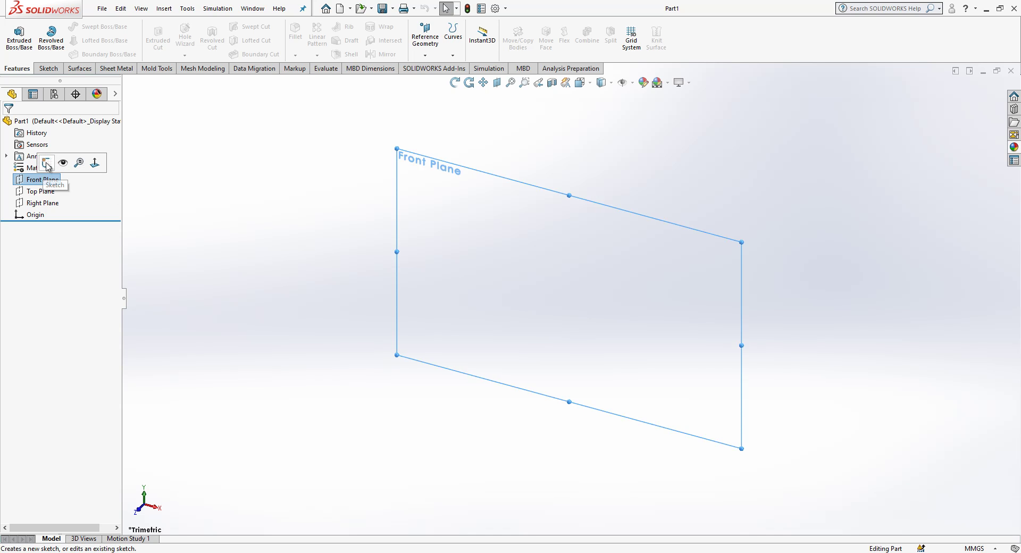
pyautogui.click(47, 166)
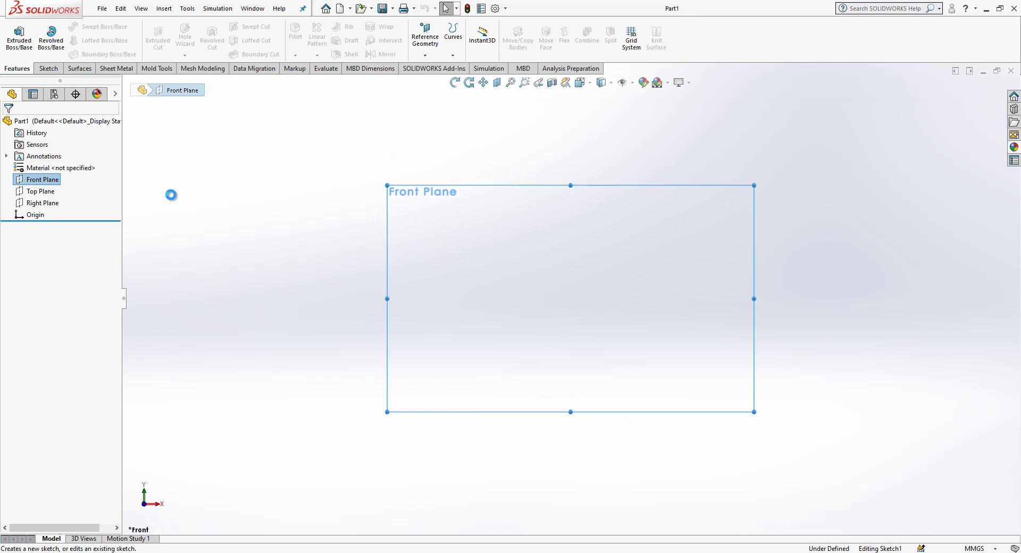
pyautogui.click(70, 41)
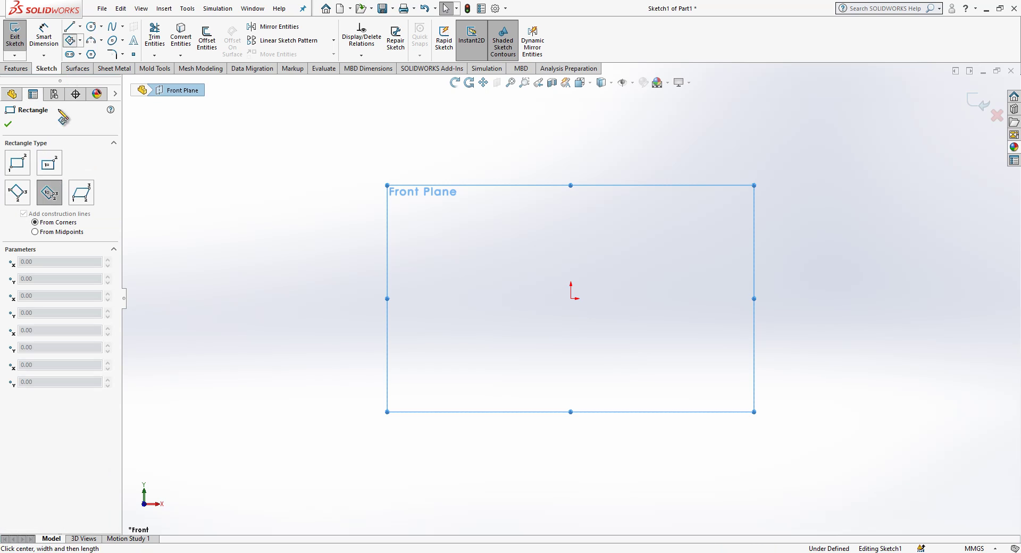
pyautogui.click(49, 164)
pyautogui.click(571, 298)
pyautogui.click(725, 168)
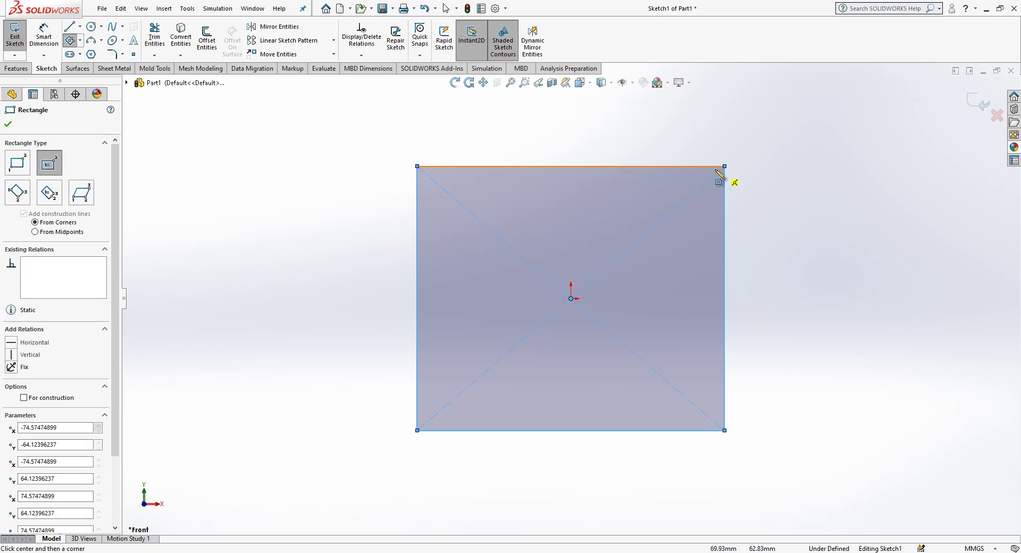
pyautogui.press('Escape')
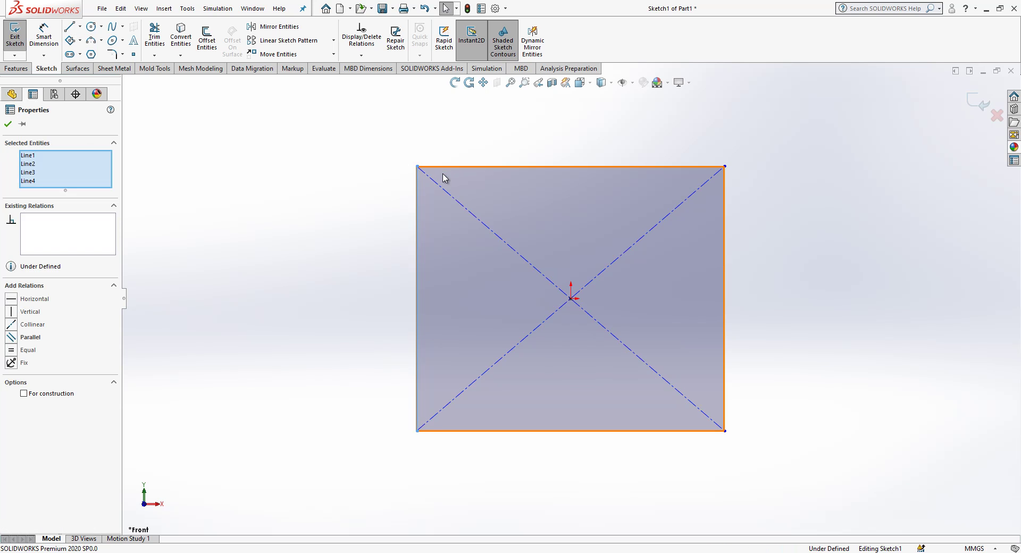
pyautogui.press('Escape')
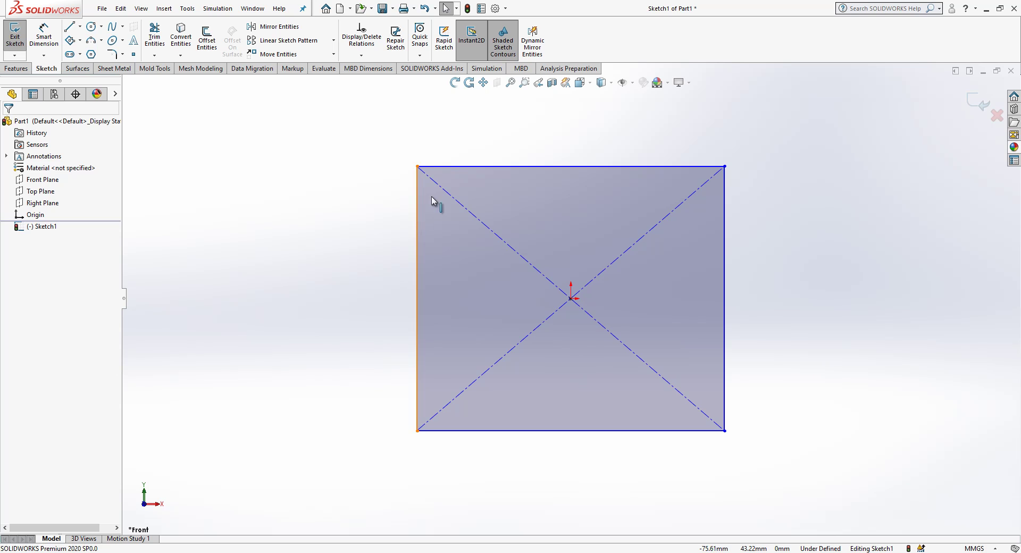
# Make the rectangle's edges equal, dimension the top edge 50 mm, and exit the sketch.
pyautogui.click(416, 214)
pyautogui.keyDown('ctrl'); pyautogui.click(459, 167); pyautogui.keyUp('ctrl')
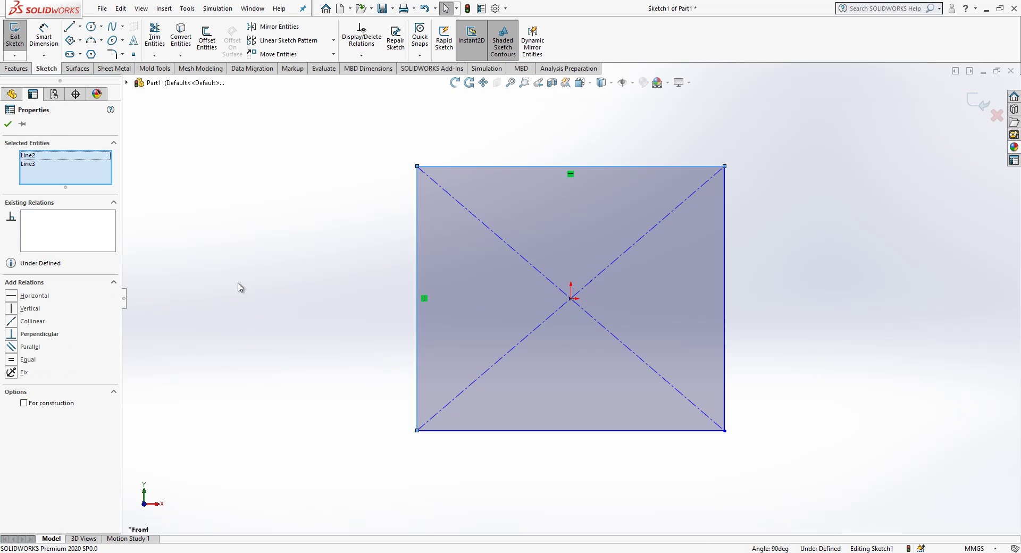
pyautogui.click(27, 359)
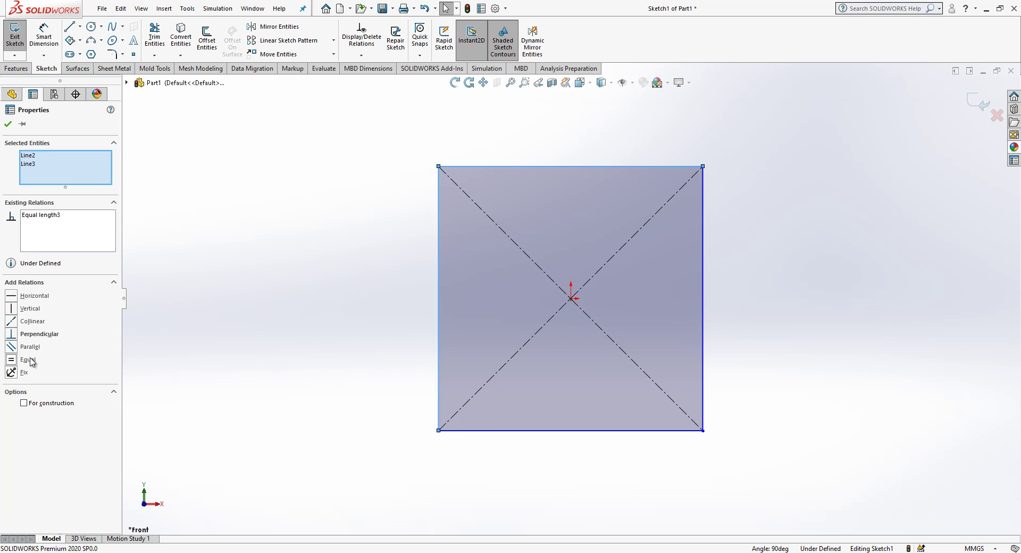
pyautogui.click(258, 302)
pyautogui.click(44, 37)
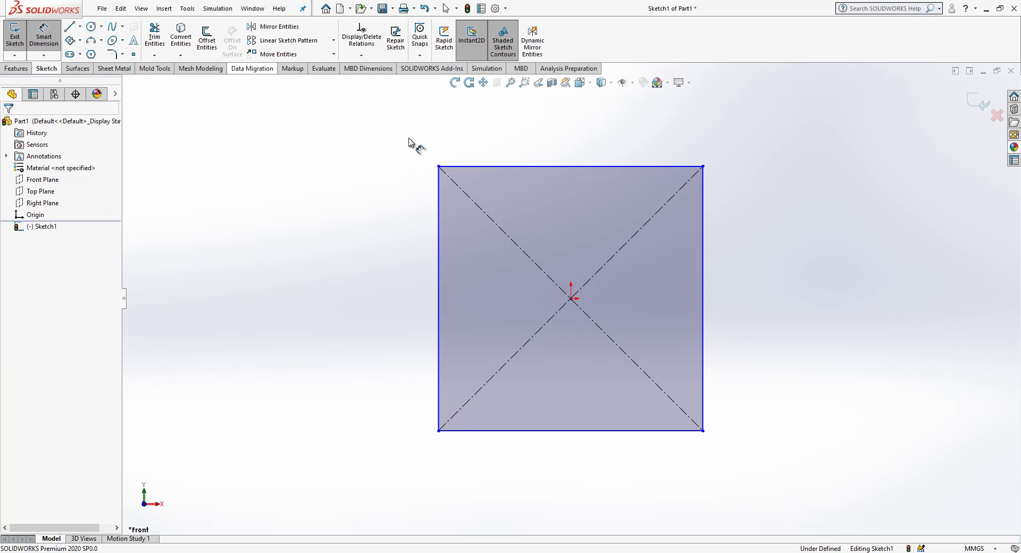
pyautogui.click(460, 168)
pyautogui.click(462, 141)
pyautogui.write('50')
pyautogui.press('Return')
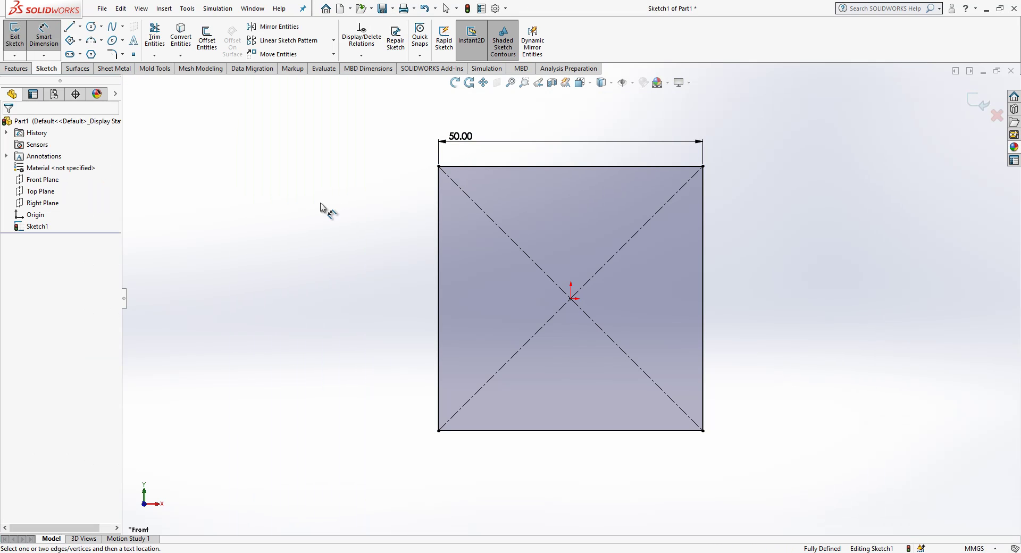
pyautogui.click(972, 103)
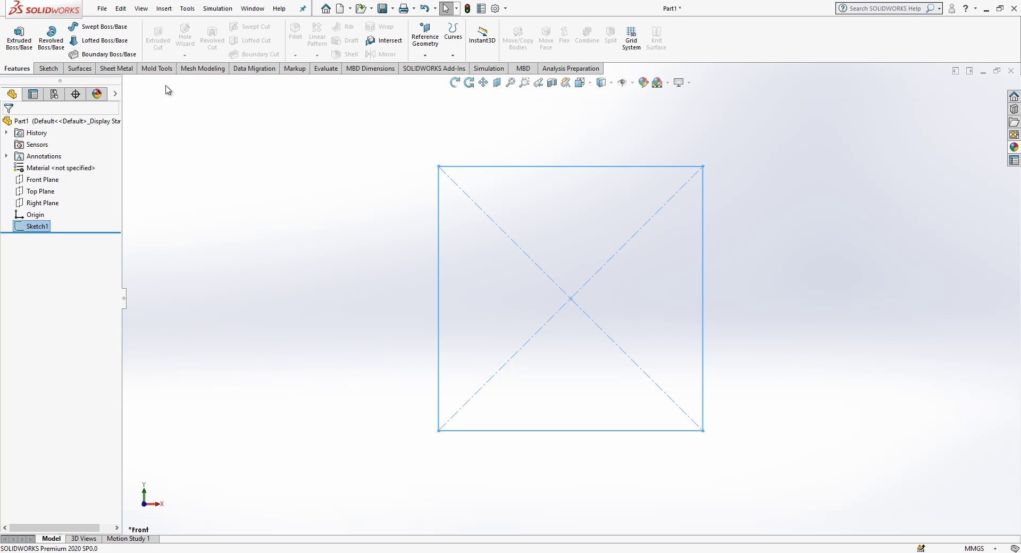
# Extrude Sketch1 Mid Plane to a 50 mm depth as Boss-Extrude1.
pyautogui.click(19, 34)
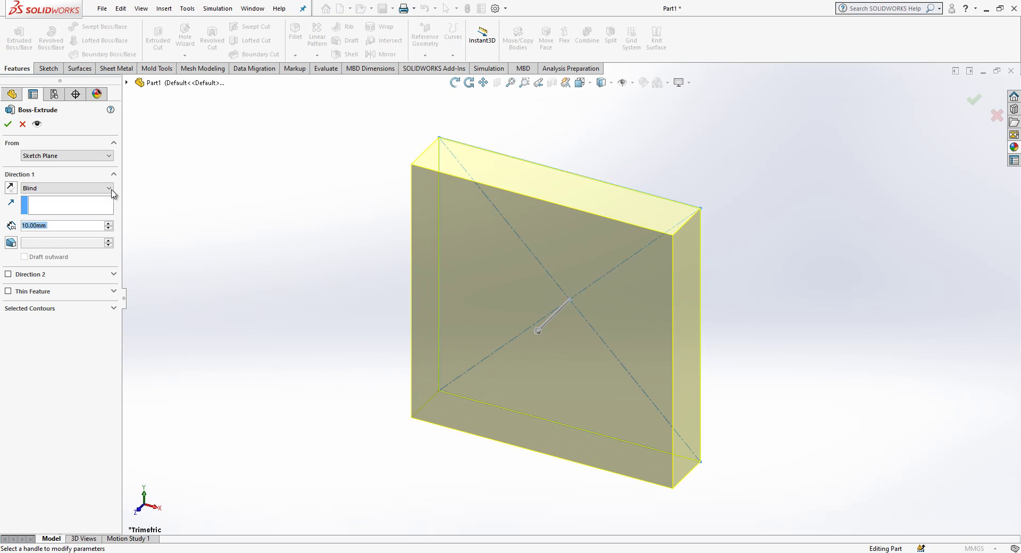
pyautogui.click(111, 189)
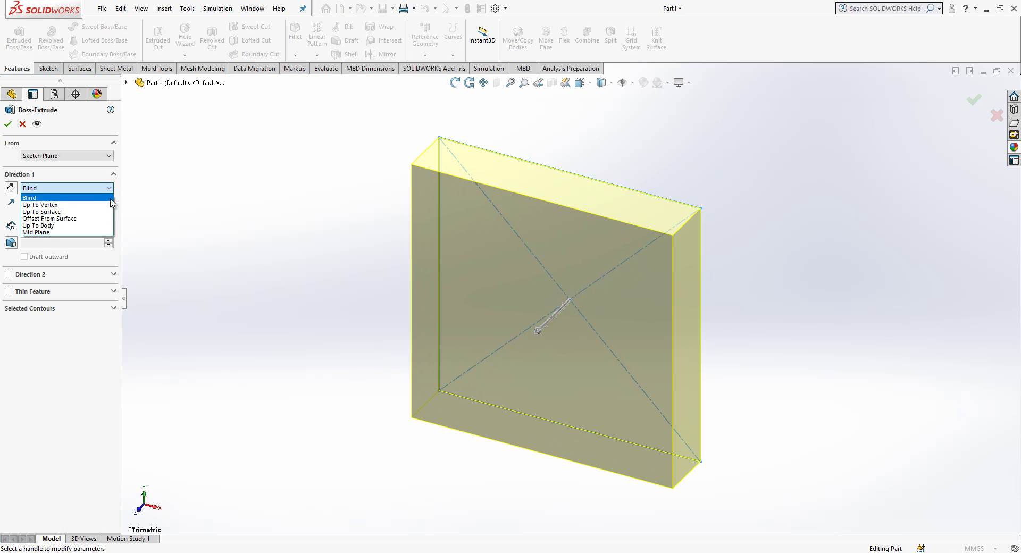
pyautogui.click(106, 233)
pyautogui.write('50')
pyautogui.press('Return')
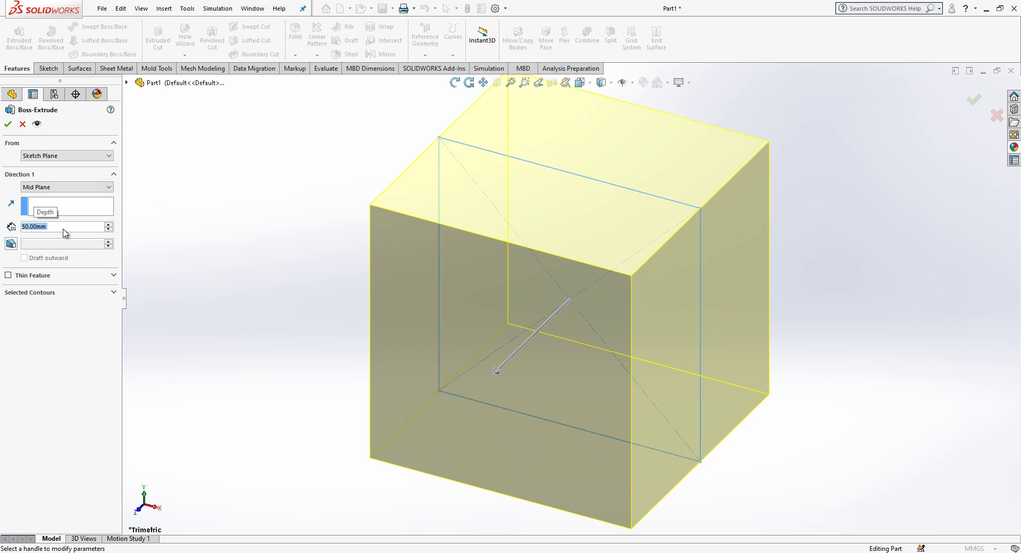
pyautogui.press('Return')
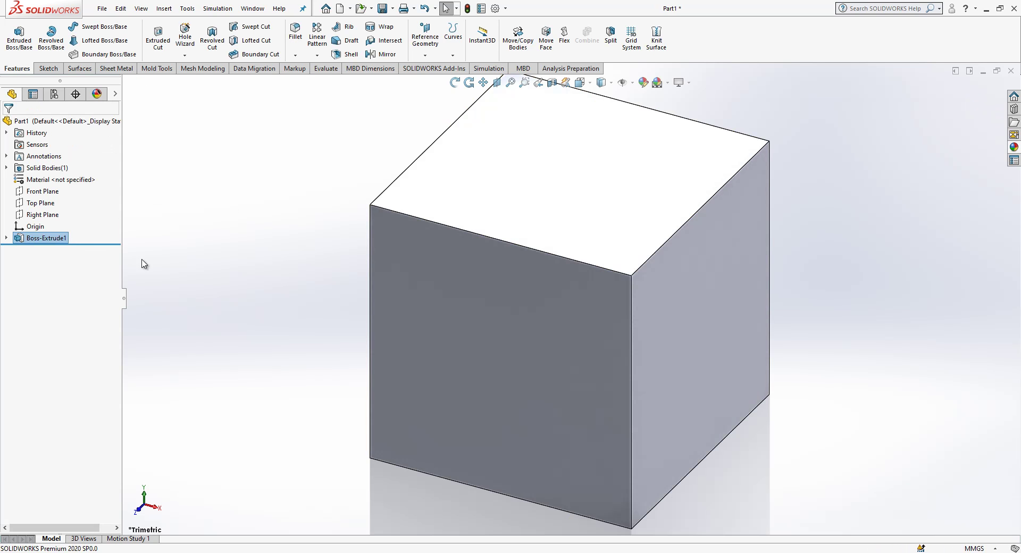
pyautogui.click(180, 261)
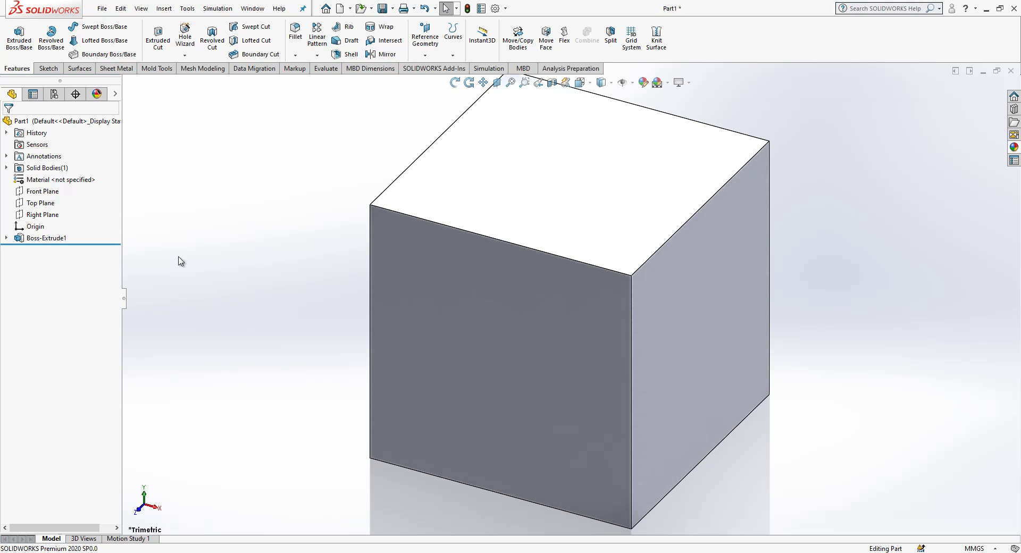
pyautogui.click(49, 68)
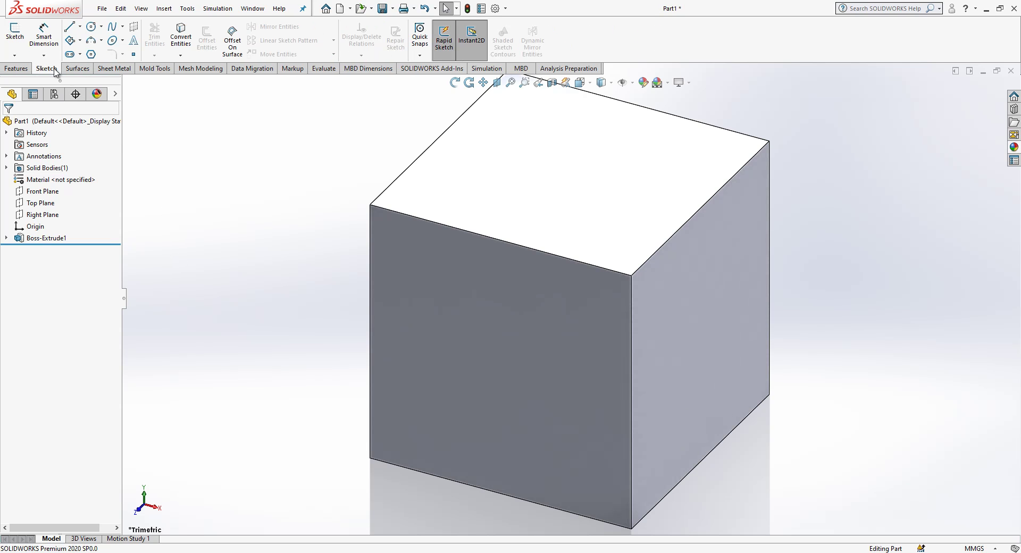
pyautogui.click(24, 56)
pyautogui.click(30, 80)
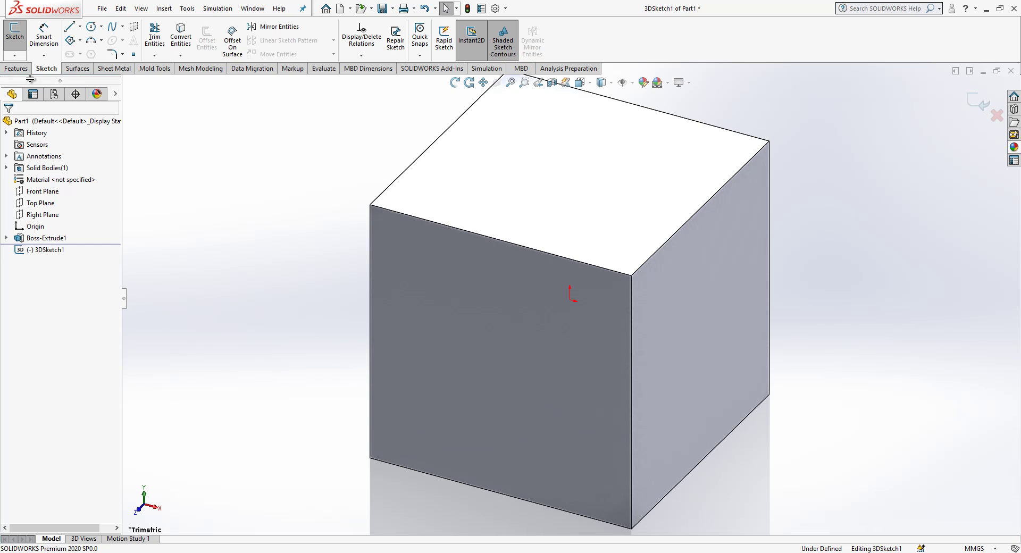
pyautogui.click(68, 28)
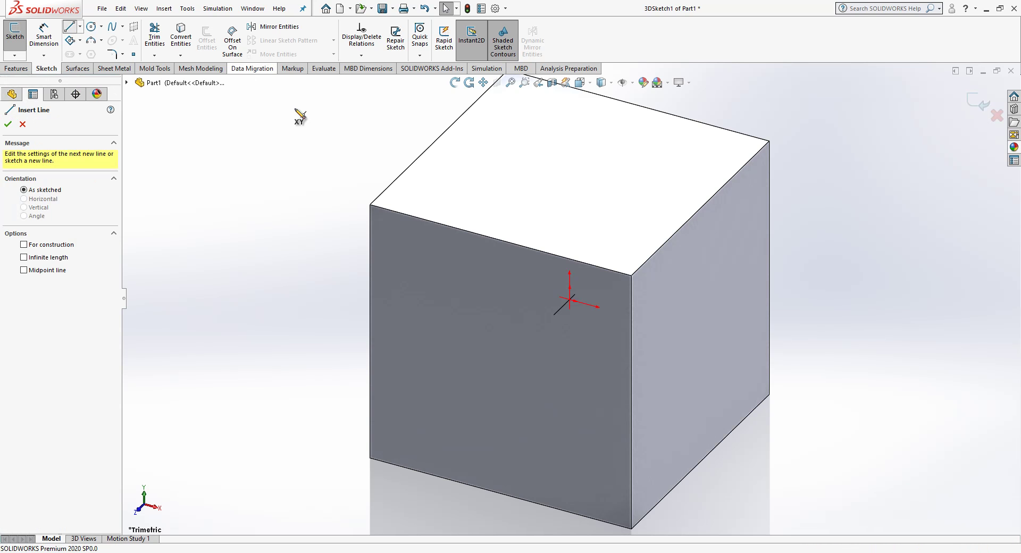
pyautogui.click(414, 217)
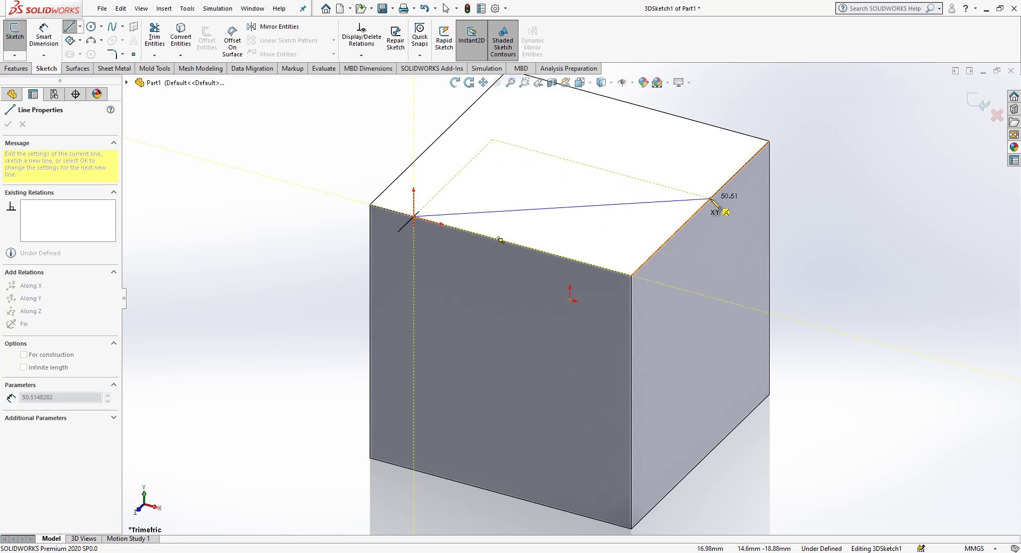
pyautogui.click(732, 178)
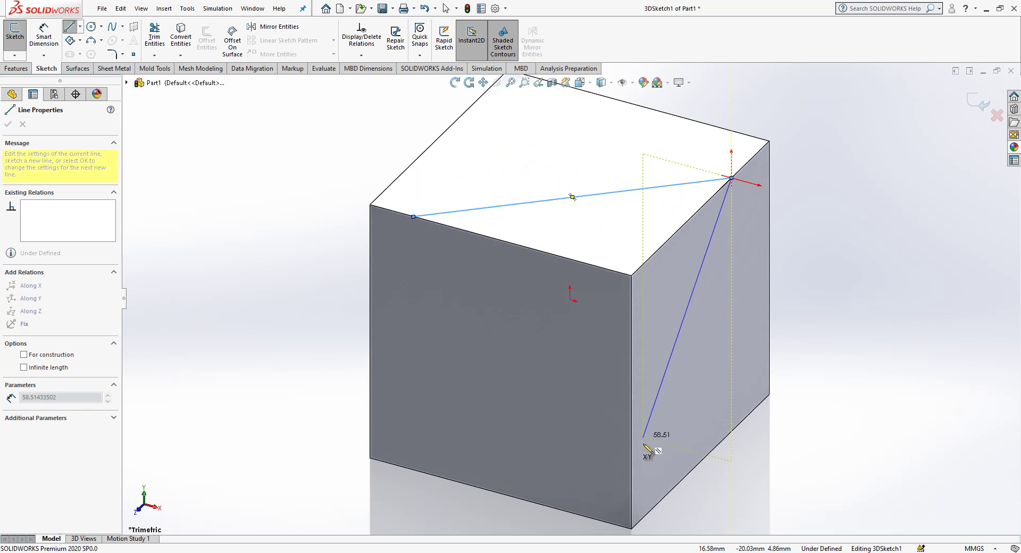
pyautogui.click(632, 484)
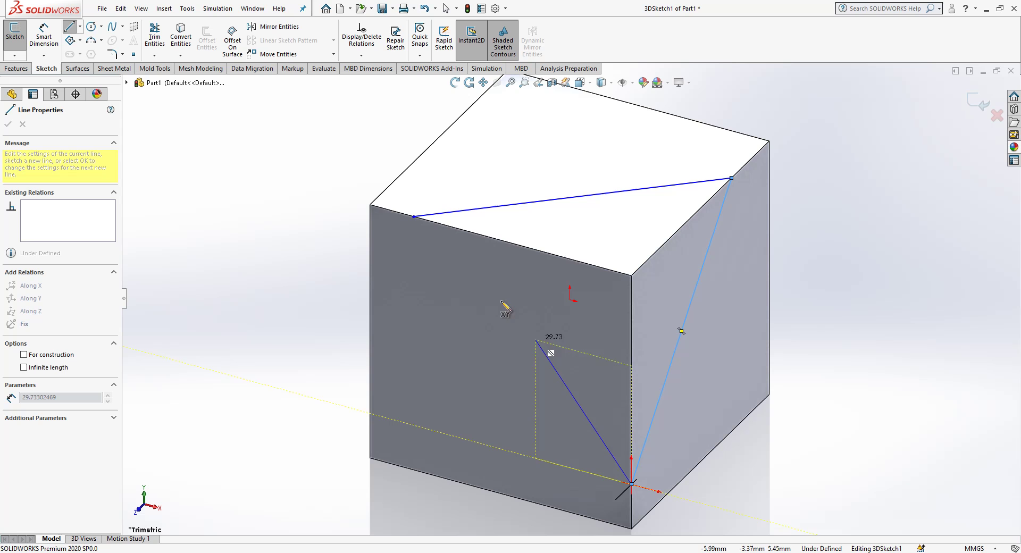
pyautogui.click(415, 217)
pyautogui.rightClick(421, 219)
pyautogui.click(351, 161)
pyautogui.moveTo(466, 237)
pyautogui.mouseDown(button='middle')
pyautogui.moveTo(507, 266)
pyautogui.moveTo(479, 274)
pyautogui.moveTo(472, 294)
pyautogui.moveTo(550, 261)
pyautogui.moveTo(467, 292)
pyautogui.moveTo(510, 308)
pyautogui.moveTo(534, 302)
pyautogui.mouseUp(button='middle')
pyautogui.moveTo(847, 147); pyautogui.dragTo(366, 492)
pyautogui.press('Delete')
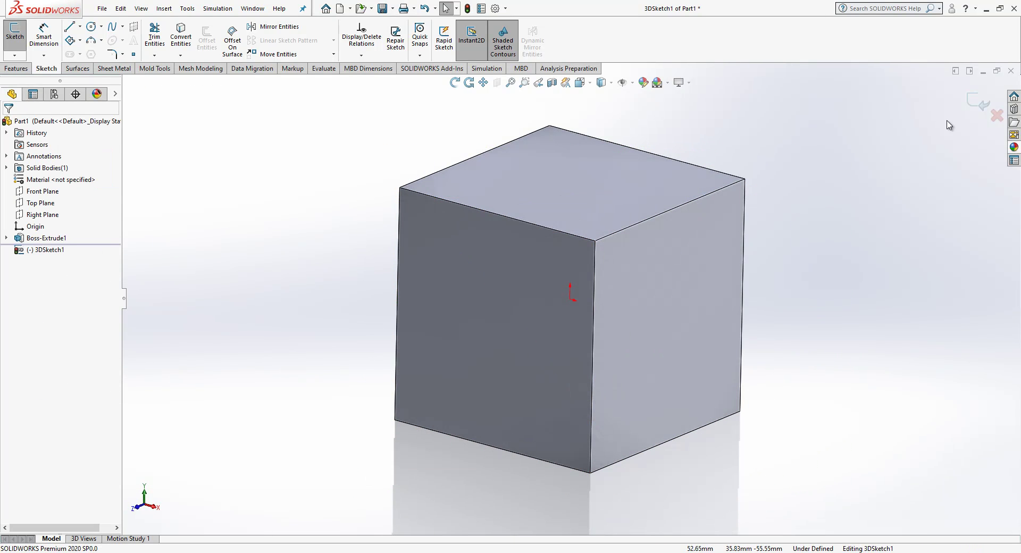
pyautogui.click(978, 102)
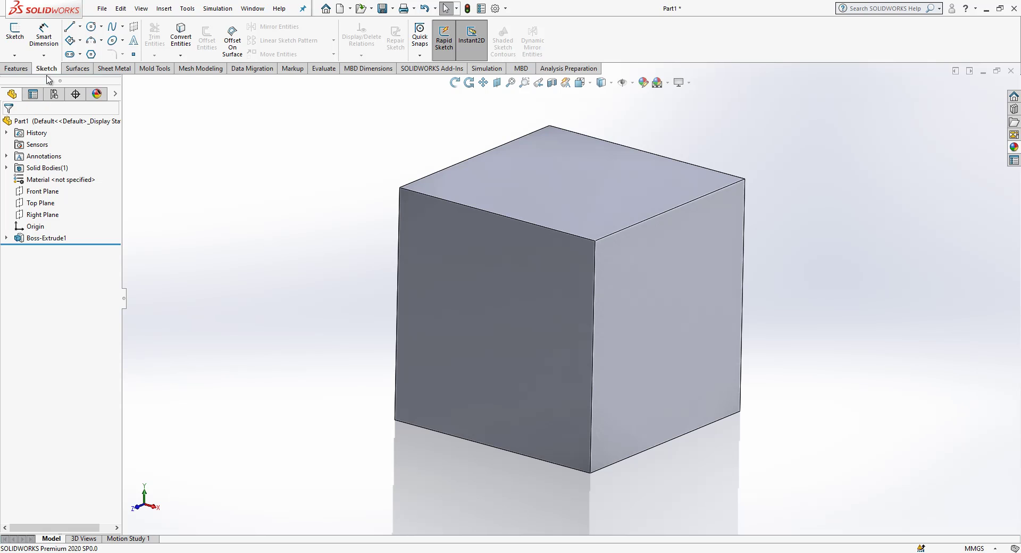
# Start a 3D sketch and draw a closed triangle across three faces of the cube corner.
pyautogui.click(15, 55)
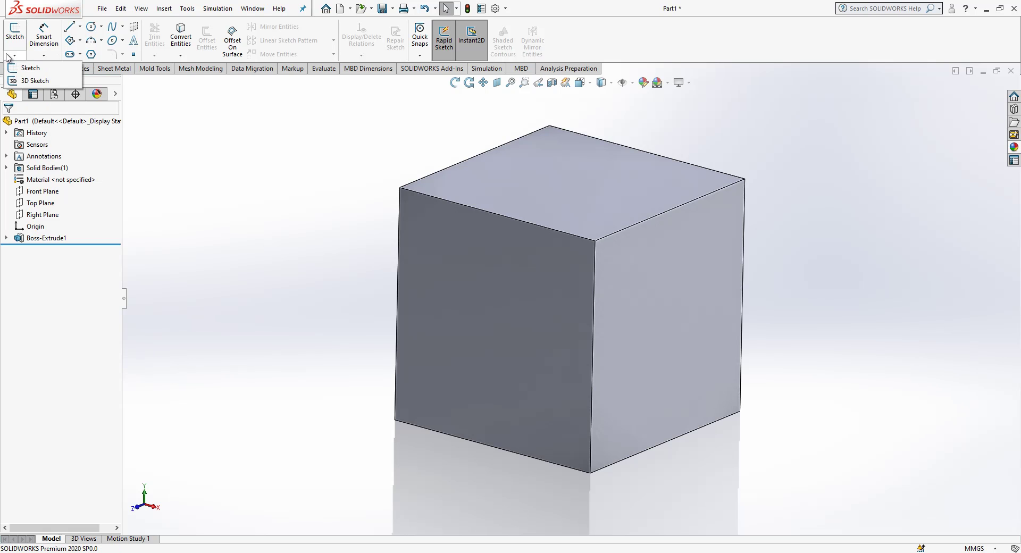
pyautogui.click(24, 82)
pyautogui.moveTo(645, 326); pyautogui.dragTo(595, 319, button='middle')
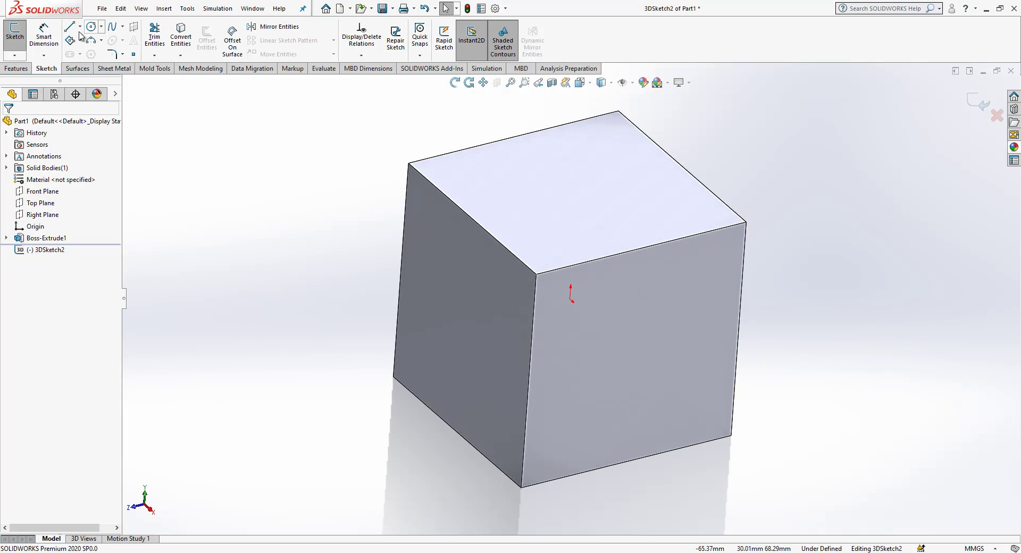
pyautogui.click(434, 185)
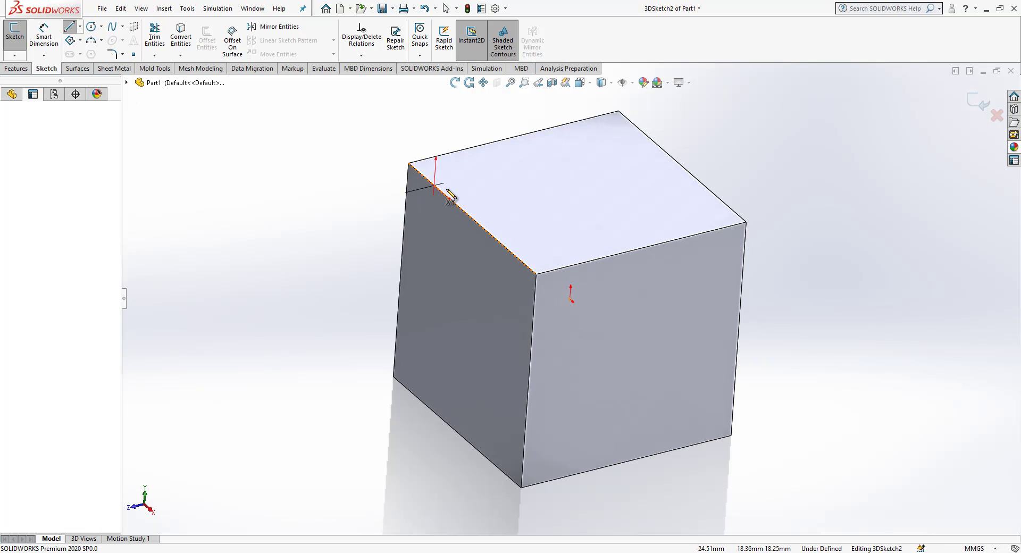
pyautogui.click(698, 233)
pyautogui.click(524, 445)
pyautogui.click(434, 185)
pyautogui.rightClick(284, 178)
pyautogui.click(307, 179)
# Make the three triangle lines equal in length.
pyautogui.click(473, 193)
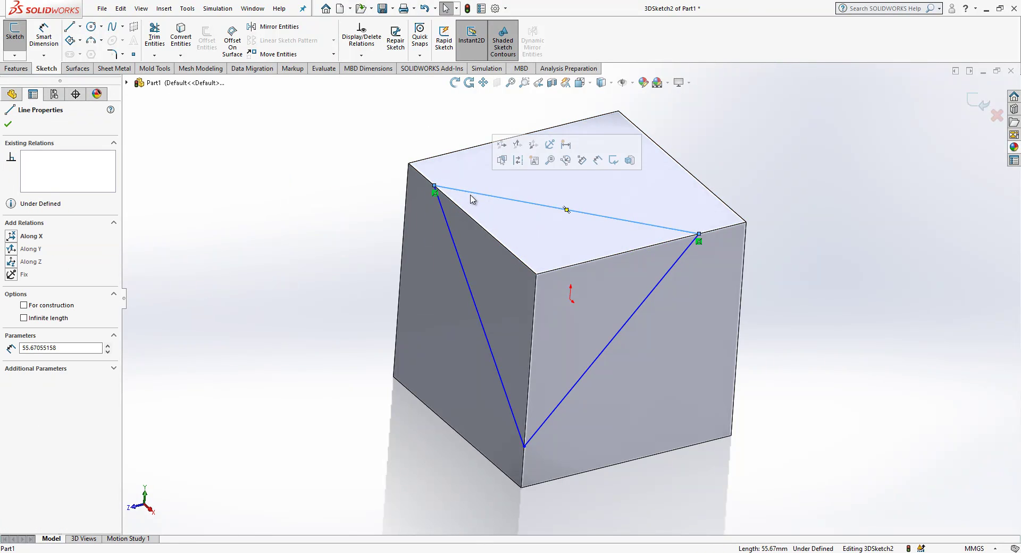
pyautogui.keyDown('ctrl'); pyautogui.click(445, 224); pyautogui.keyUp('ctrl')
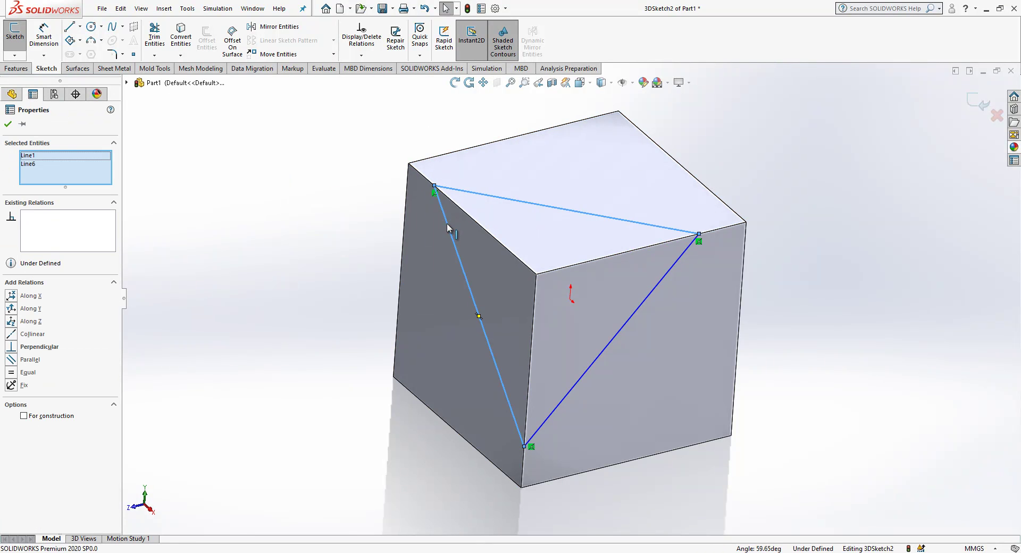
pyautogui.keyDown('ctrl'); pyautogui.click(626, 322); pyautogui.keyUp('ctrl')
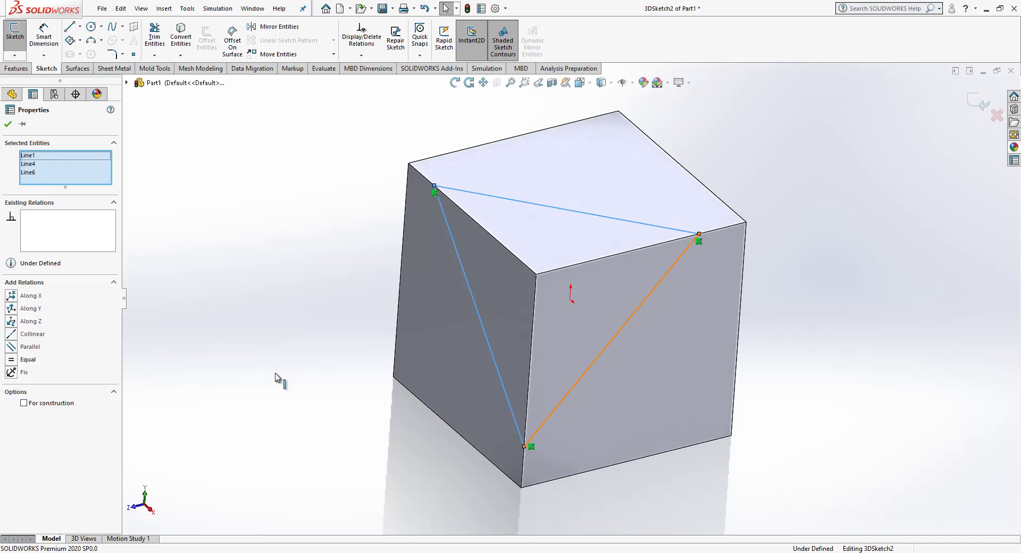
pyautogui.click(33, 363)
pyautogui.moveTo(421, 387)
pyautogui.mouseDown(button='middle')
pyautogui.moveTo(355, 344)
pyautogui.moveTo(406, 349)
pyautogui.moveTo(394, 340)
pyautogui.mouseUp(button='middle')
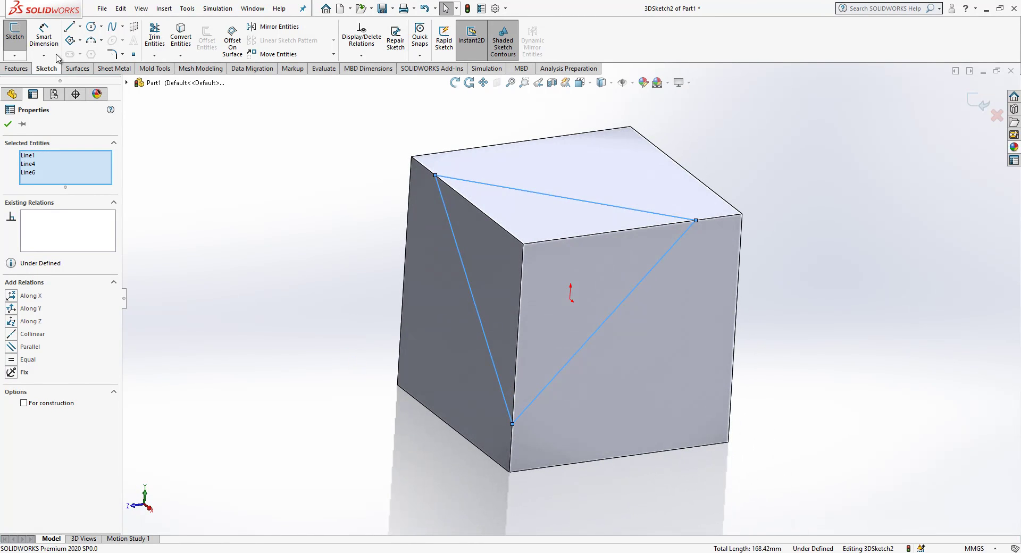
# Dimension the sketch point 10 mm from the cube corner and exit the 3D sketch.
pyautogui.click(45, 36)
pyautogui.click(434, 175)
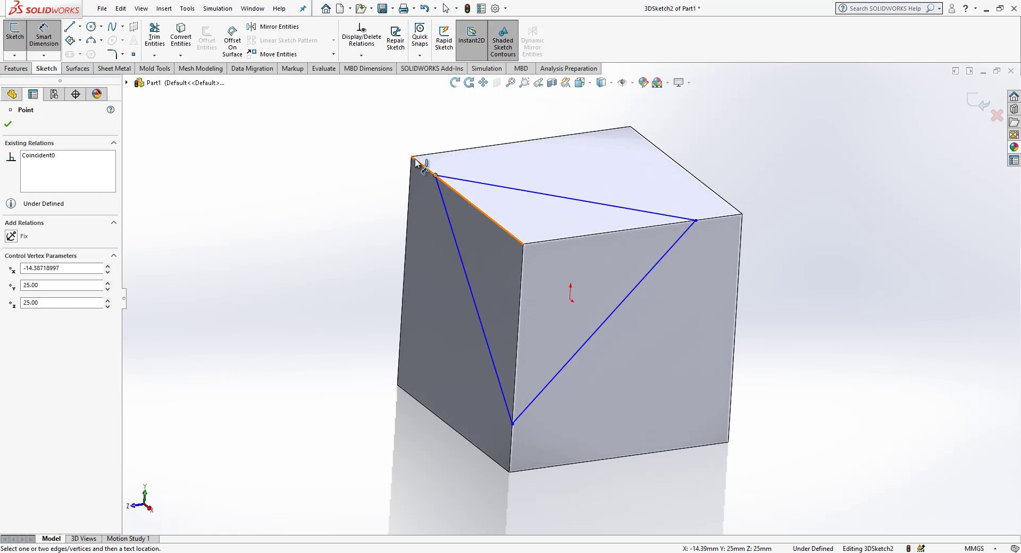
pyautogui.click(412, 157)
pyautogui.click(376, 183)
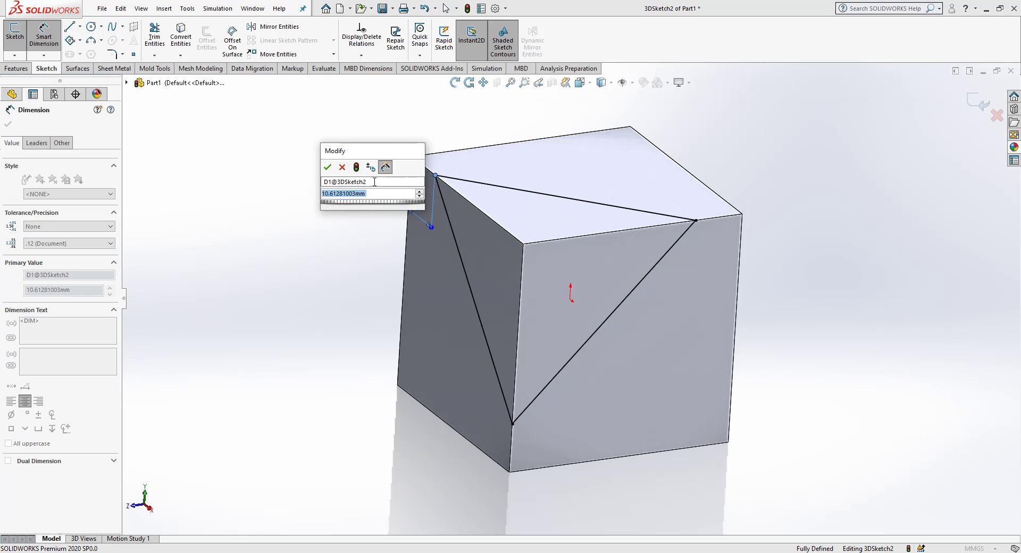
pyautogui.press('Return')
pyautogui.click(330, 222)
pyautogui.moveTo(494, 291); pyautogui.dragTo(515, 305, button='middle')
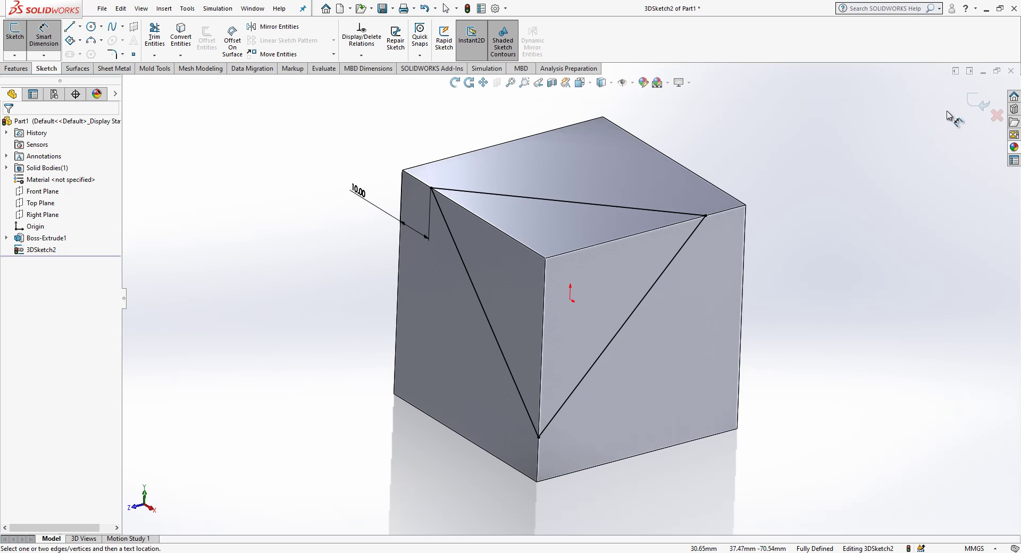
pyautogui.click(970, 102)
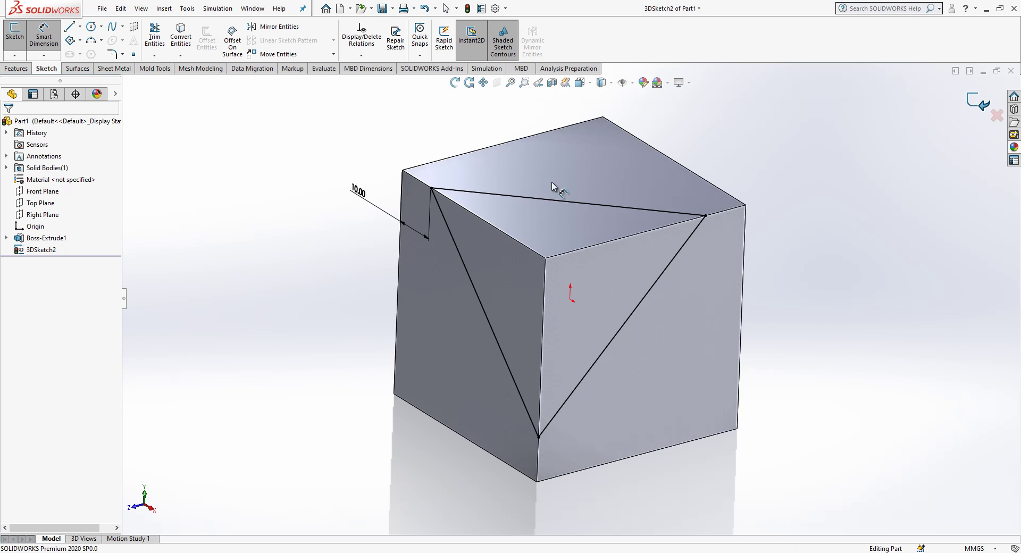
# Create a lofted surface from the origin to the 3DSketch2 triangle.
pyautogui.click(266, 230)
pyautogui.moveTo(500, 296)
pyautogui.mouseDown(button='middle')
pyautogui.moveTo(392, 310)
pyautogui.moveTo(490, 307)
pyautogui.mouseUp(button='middle')
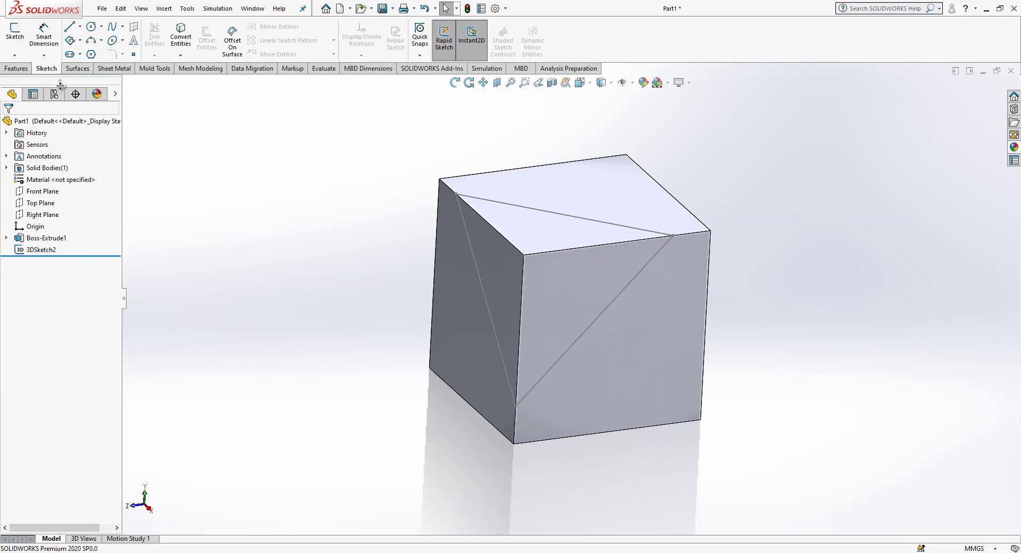
pyautogui.click(85, 69)
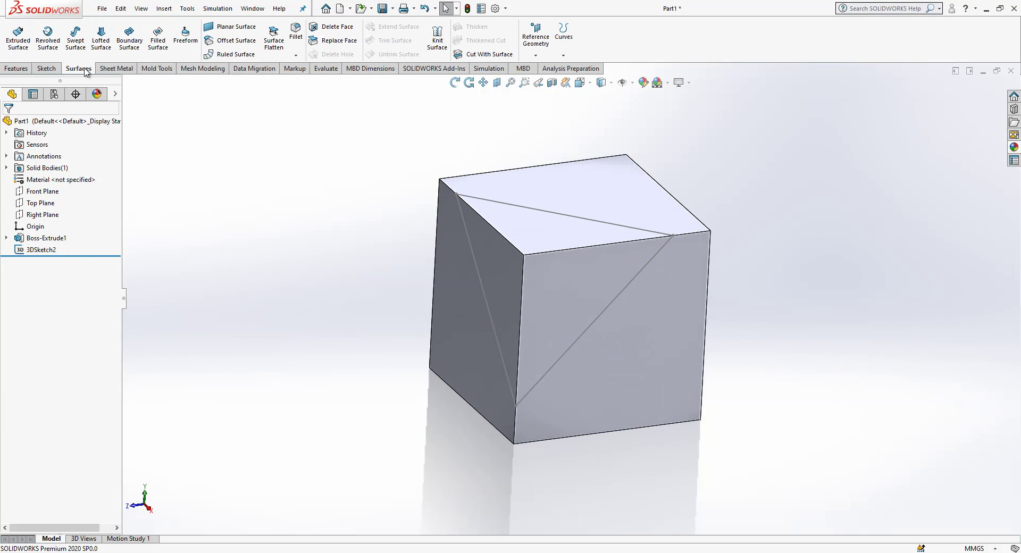
pyautogui.click(106, 39)
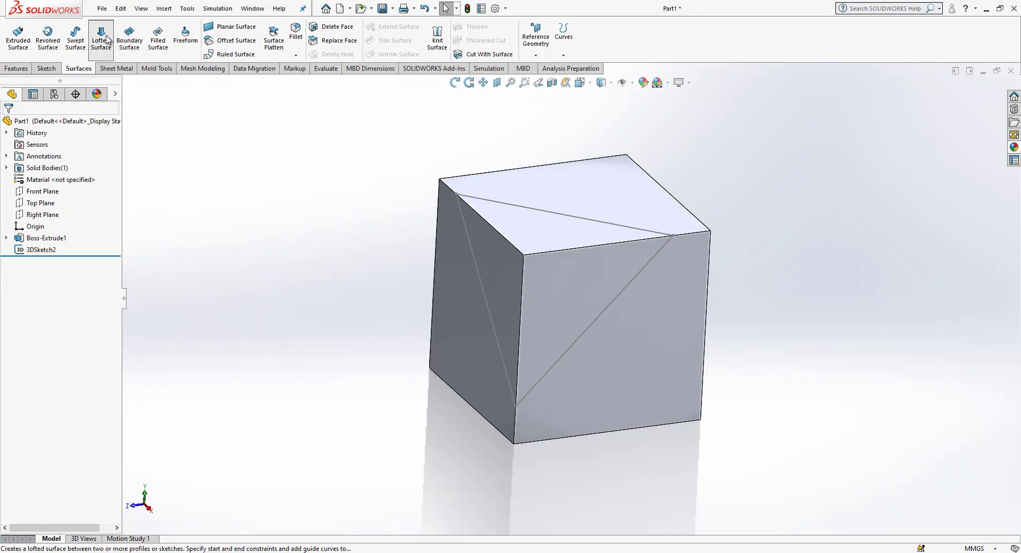
pyautogui.click(127, 83)
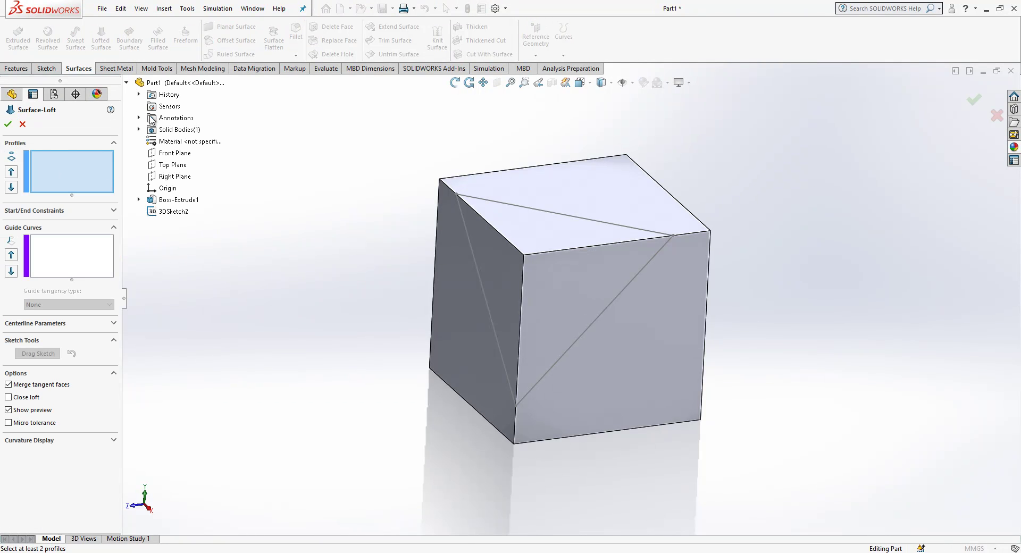
pyautogui.click(168, 189)
pyautogui.click(173, 211)
pyautogui.moveTo(483, 298)
pyautogui.mouseDown(button='middle')
pyautogui.moveTo(415, 285)
pyautogui.moveTo(467, 301)
pyautogui.mouseUp(button='middle')
pyautogui.click(8, 124)
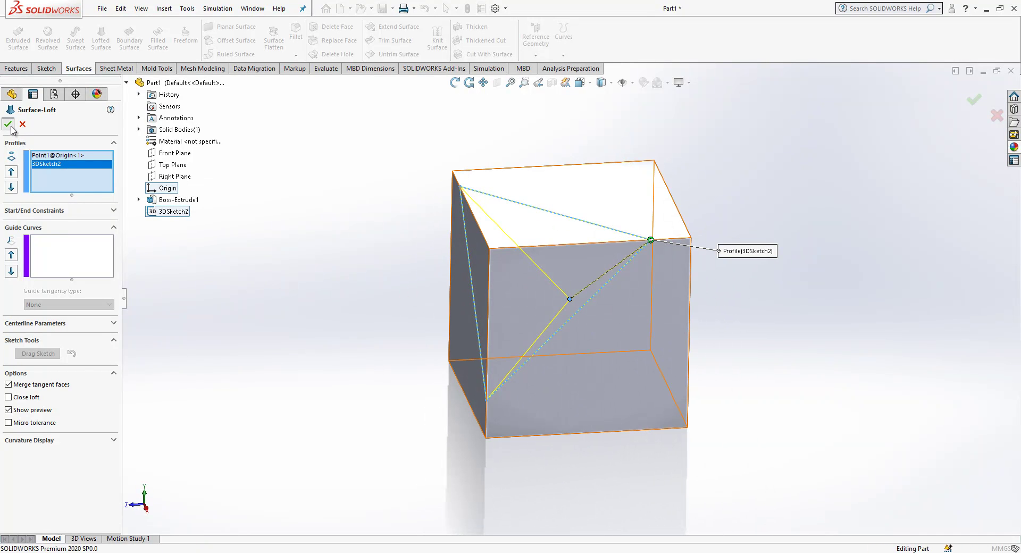
# Hide the cube body so only the pyramid surface shows.
pyautogui.click(556, 188)
pyautogui.click(617, 154)
pyautogui.moveTo(611, 160); pyautogui.dragTo(511, 333, button='middle')
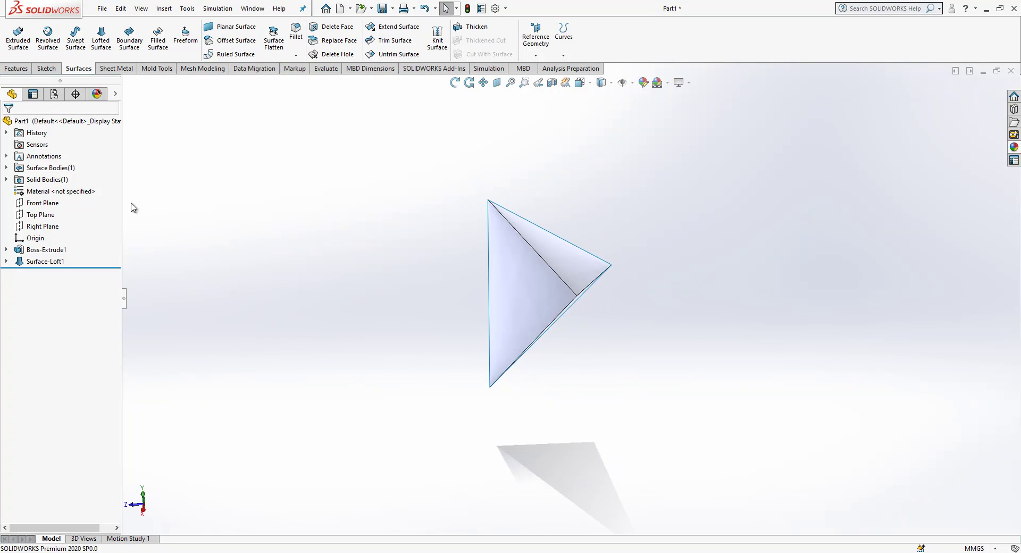
# Extend the pyramid surface's three edges by 10 mm.
pyautogui.click(395, 26)
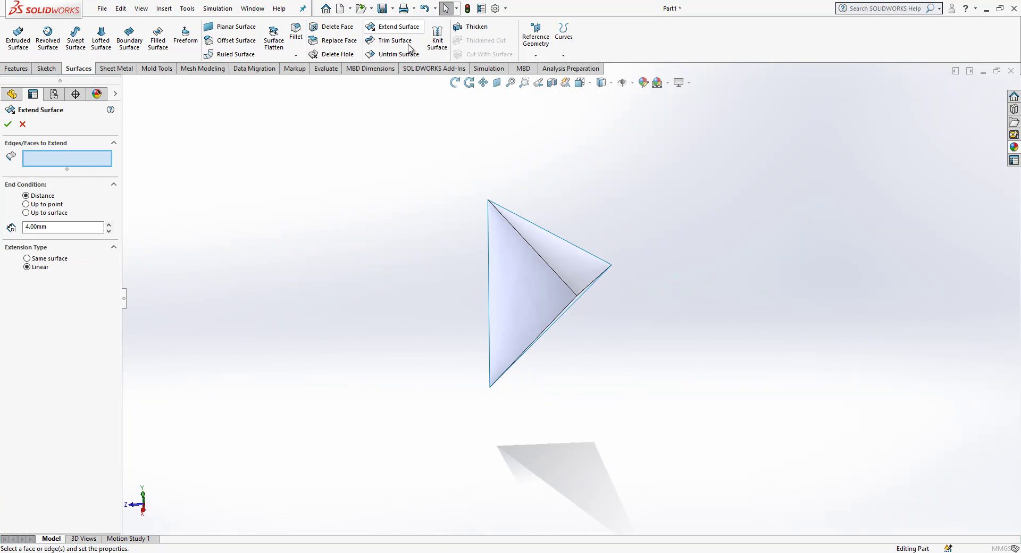
pyautogui.click(489, 212)
pyautogui.click(520, 217)
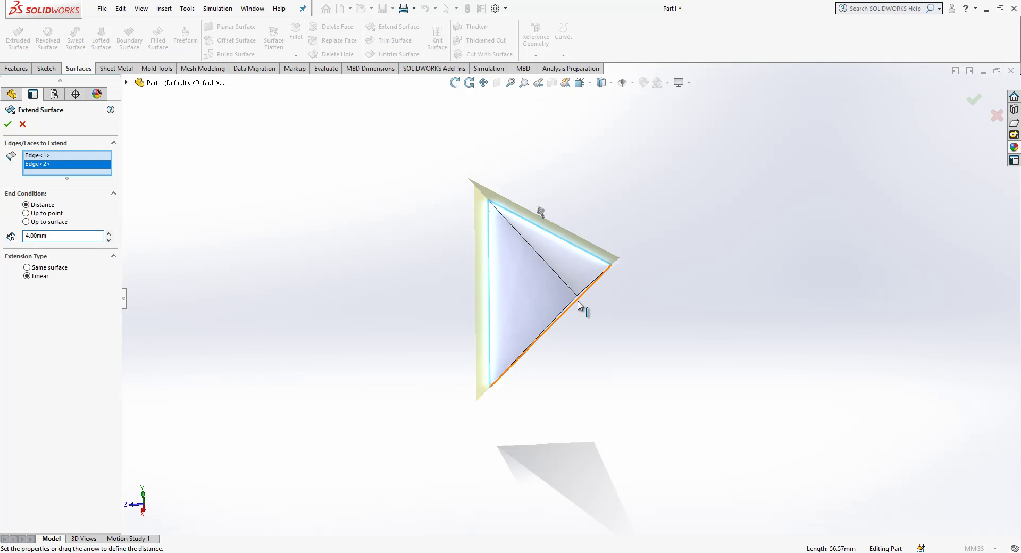
pyautogui.click(579, 301)
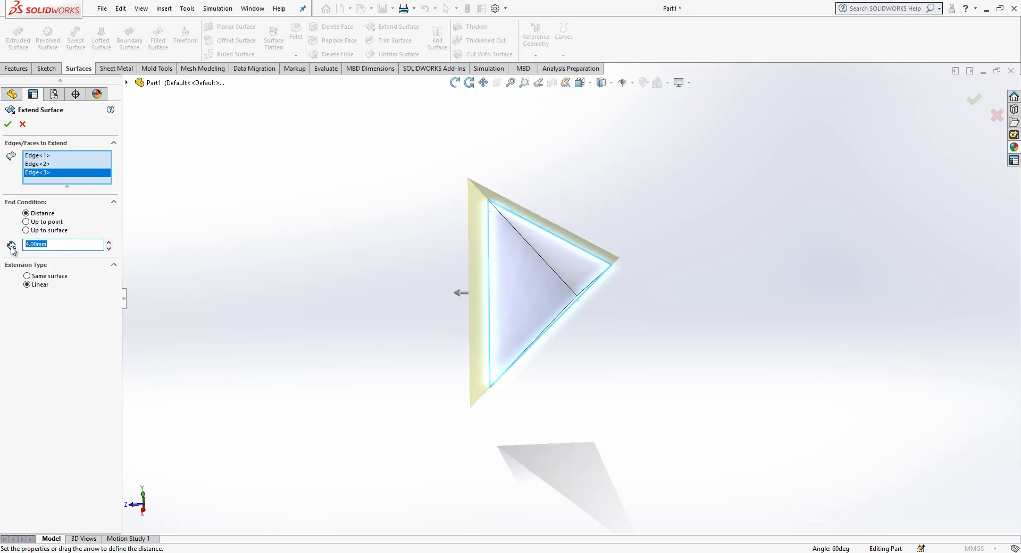
pyautogui.write('10')
pyautogui.press('Return')
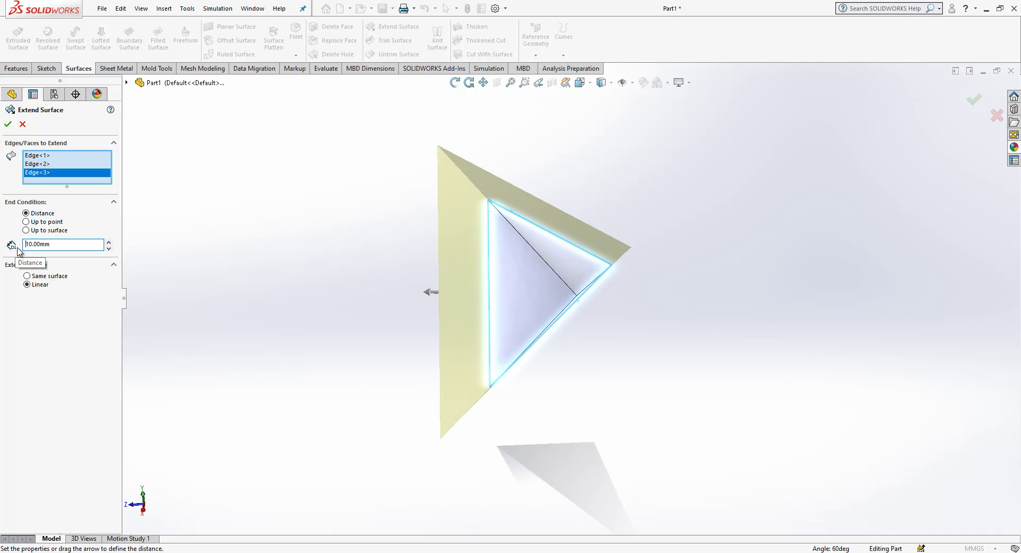
pyautogui.click(7, 124)
pyautogui.moveTo(269, 257); pyautogui.dragTo(500, 297, button='middle')
pyautogui.press('Escape')
# Show the cube solid body again.
pyautogui.click(47, 179)
pyautogui.click(55, 163)
pyautogui.moveTo(560, 322); pyautogui.dragTo(648, 237, button='middle')
pyautogui.press('Escape')
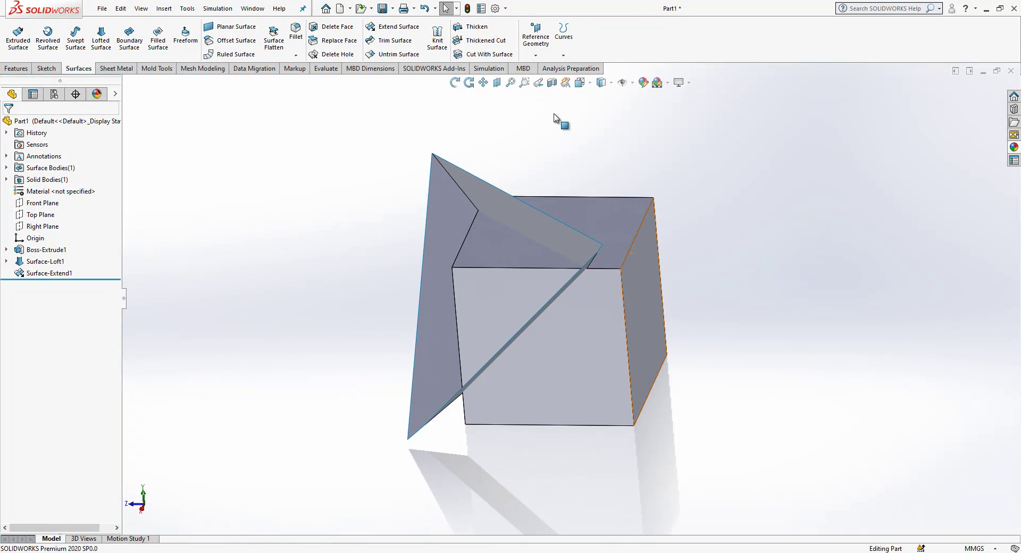
# Cut the cube's corner away with Surface-Extend1 using Cut With Surface.
pyautogui.click(493, 54)
pyautogui.click(471, 189)
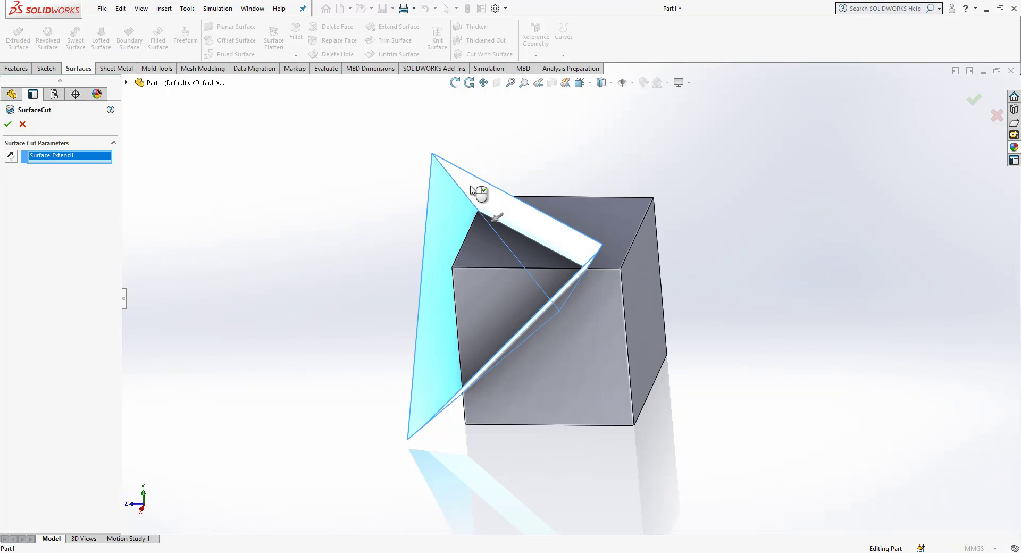
pyautogui.moveTo(537, 240)
pyautogui.mouseDown(button='middle')
pyautogui.moveTo(546, 230)
pyautogui.moveTo(465, 201)
pyautogui.moveTo(545, 236)
pyautogui.mouseUp(button='middle')
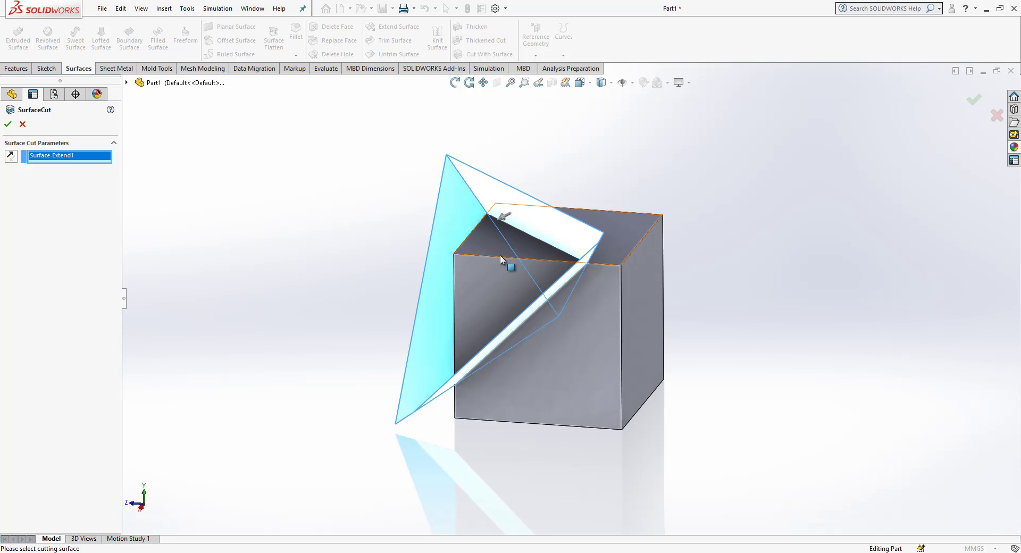
pyautogui.moveTo(528, 273); pyautogui.dragTo(473, 303, button='middle')
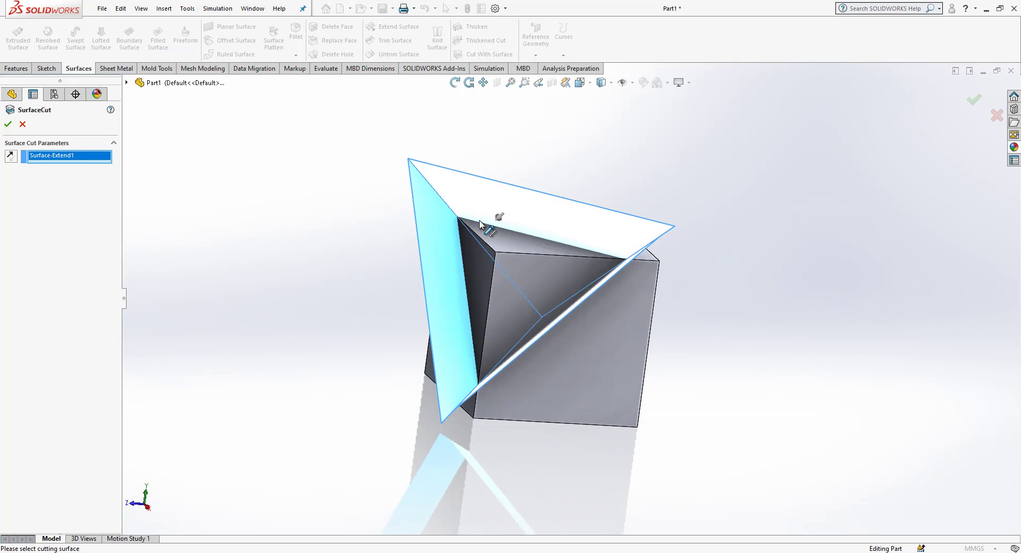
pyautogui.click(6, 126)
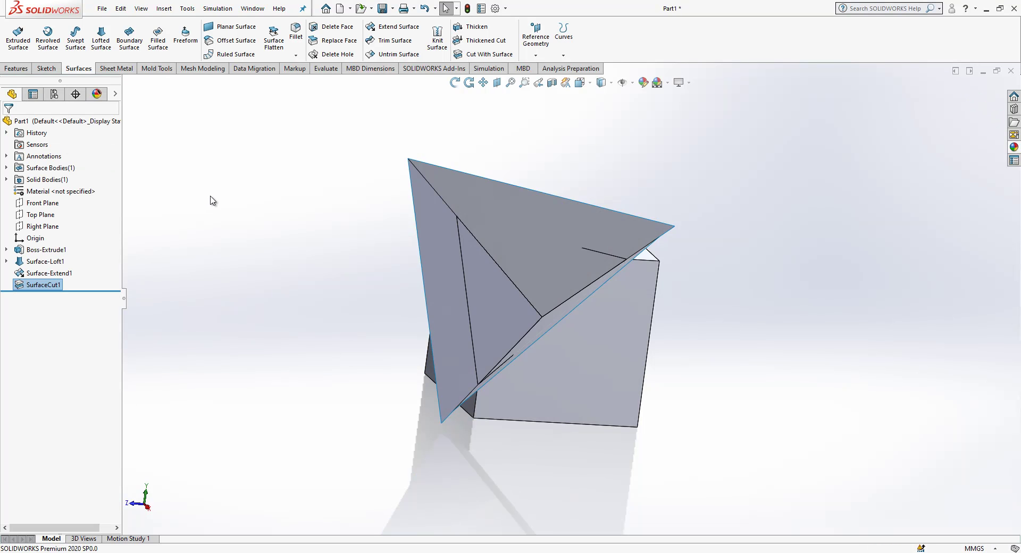
# Hide the cutting surface to reveal the triangular recess.
pyautogui.click(460, 199)
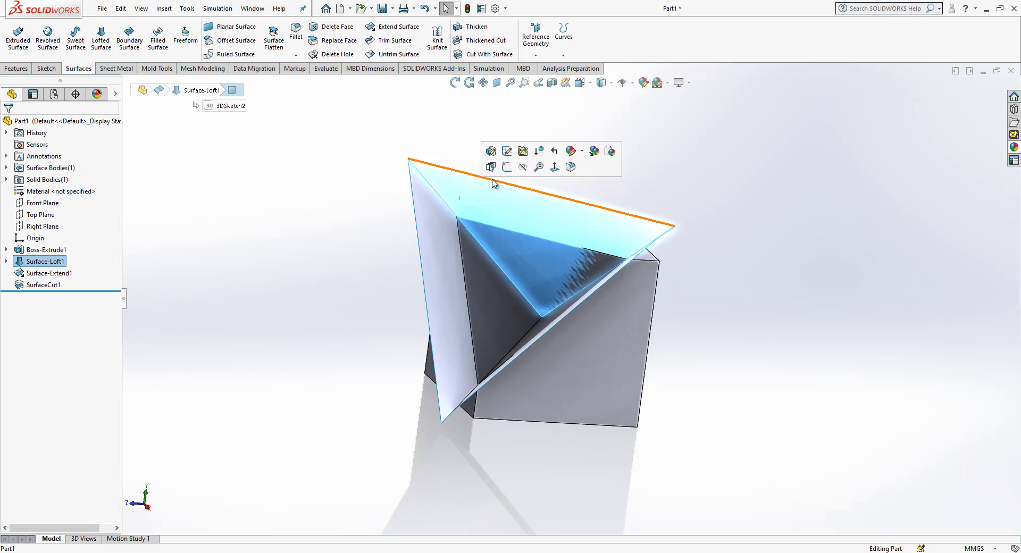
pyautogui.click(523, 169)
pyautogui.moveTo(524, 246); pyautogui.dragTo(574, 287, button='middle')
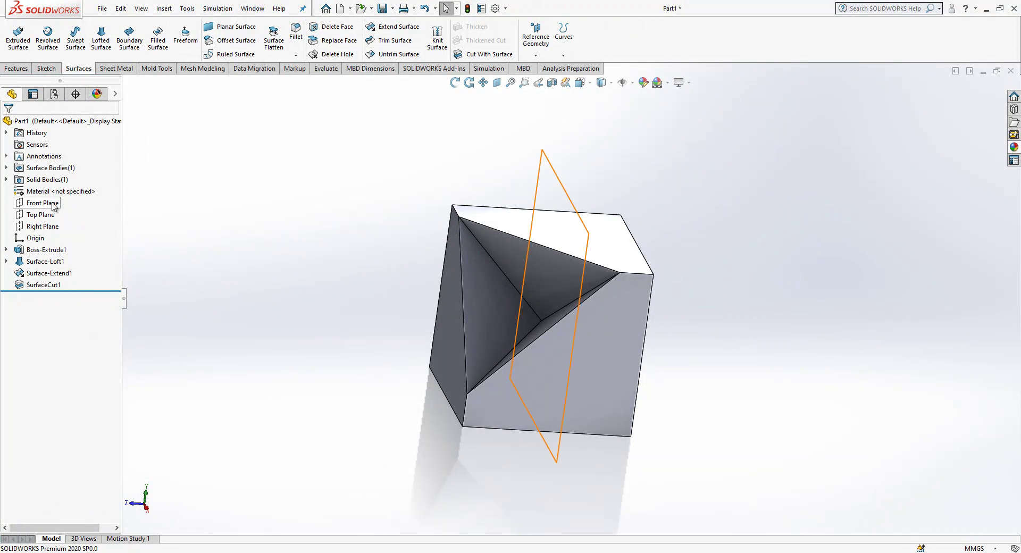
# Create Plane1 through three cube vertices diagonally across the recessed corner.
pyautogui.click(535, 56)
pyautogui.click(543, 70)
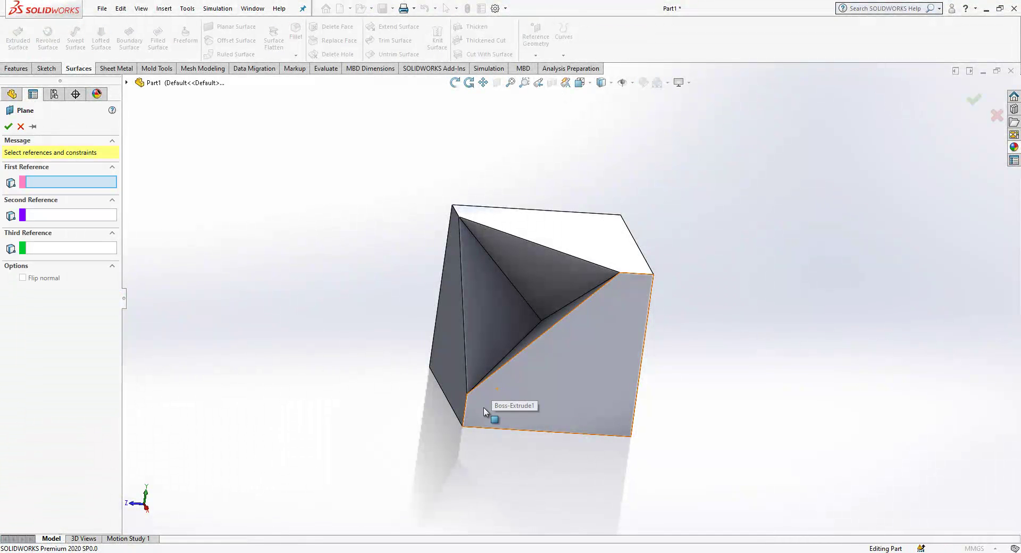
pyautogui.click(463, 427)
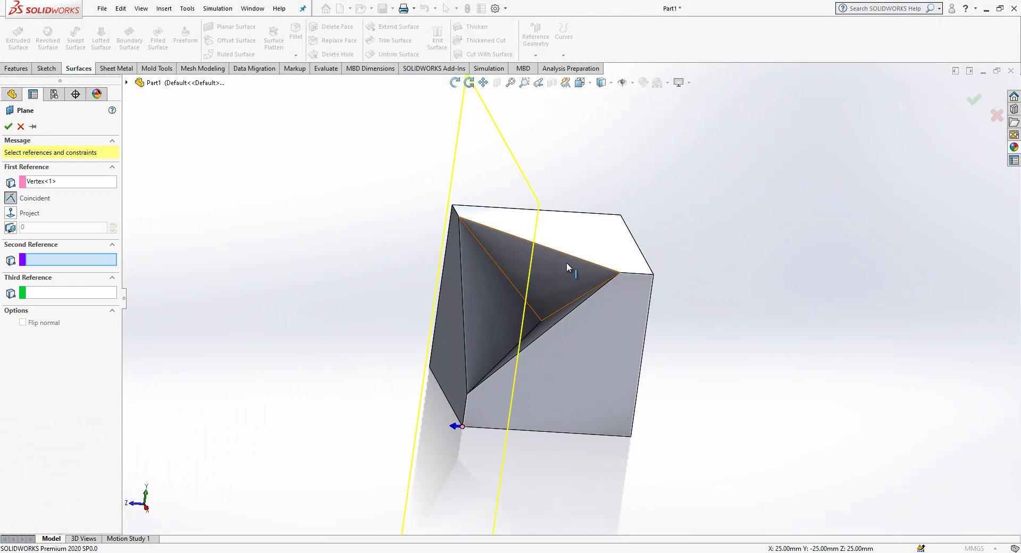
pyautogui.click(620, 216)
pyautogui.moveTo(622, 221); pyautogui.dragTo(677, 420, button='middle')
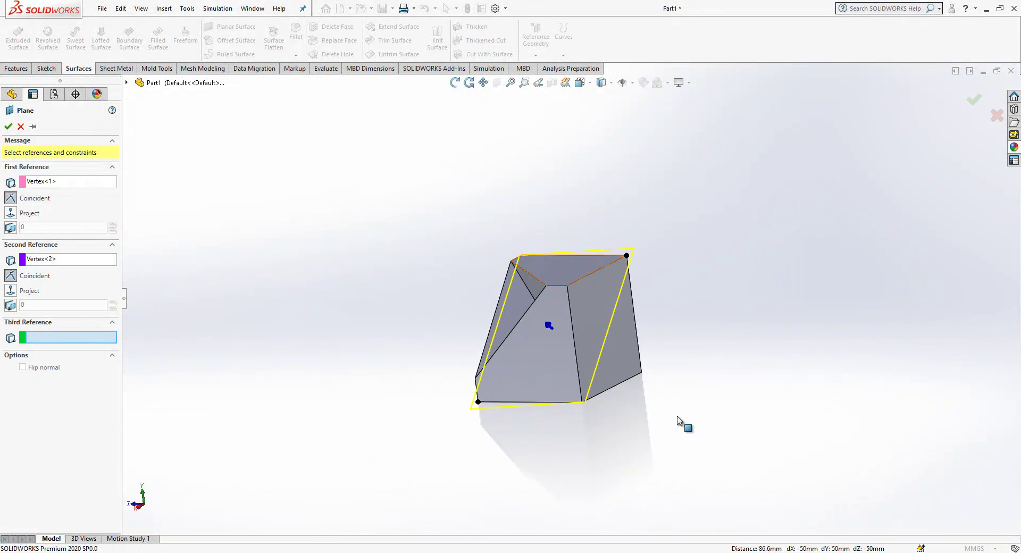
pyautogui.click(642, 373)
pyautogui.moveTo(575, 373); pyautogui.dragTo(595, 264, button='middle')
pyautogui.click(8, 126)
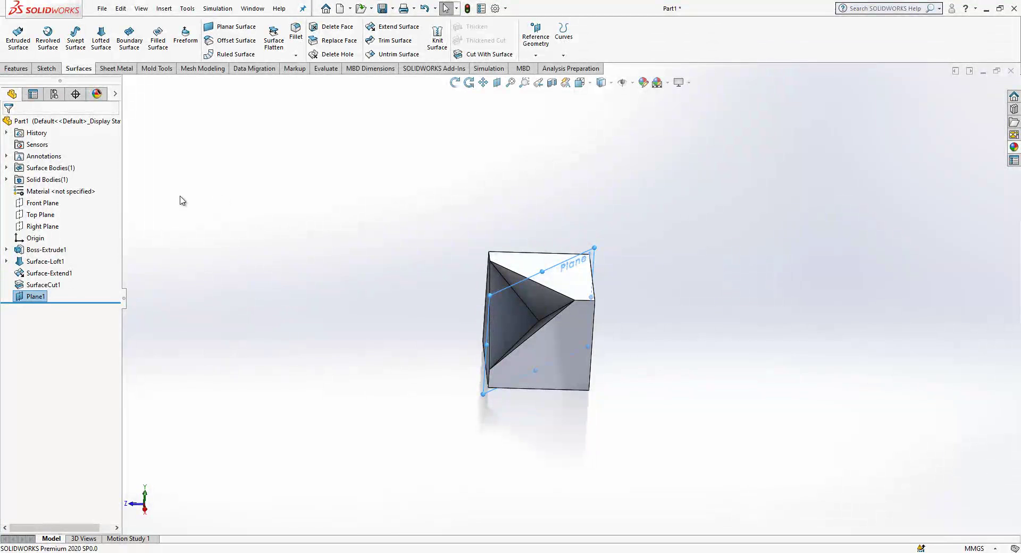
pyautogui.click(40, 238)
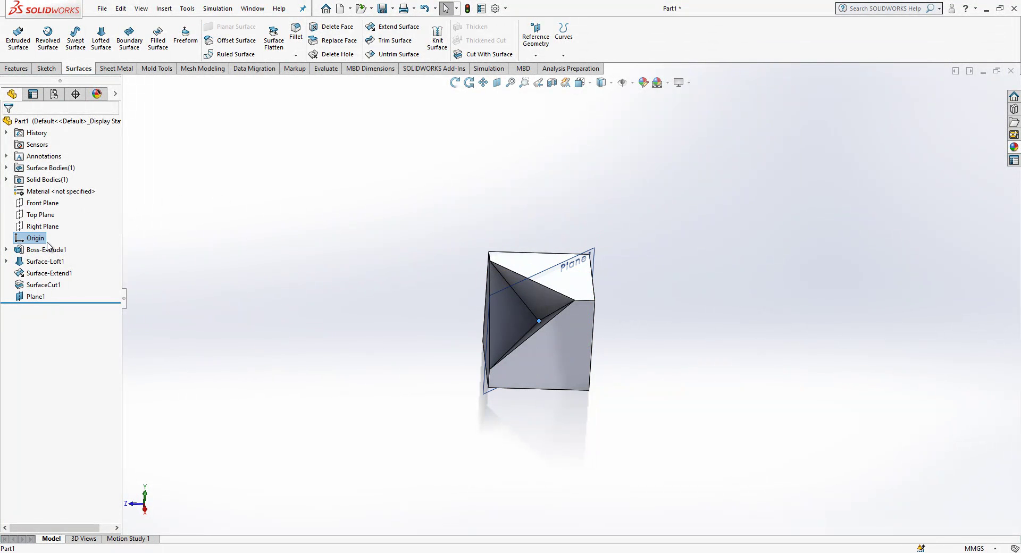
# Create Axis1 through the origin perpendicular to Plane1.
pyautogui.click(538, 55)
pyautogui.click(543, 80)
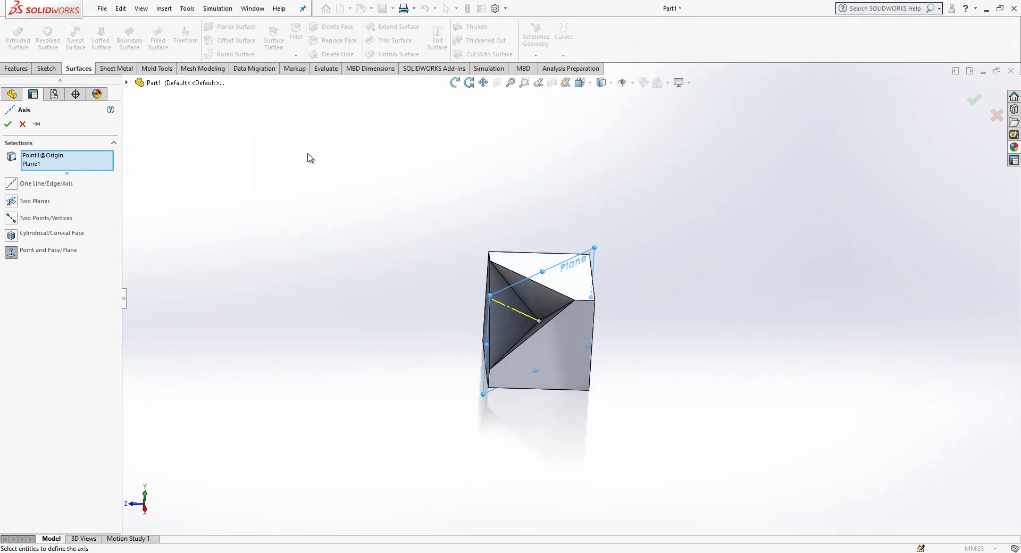
pyautogui.click(13, 124)
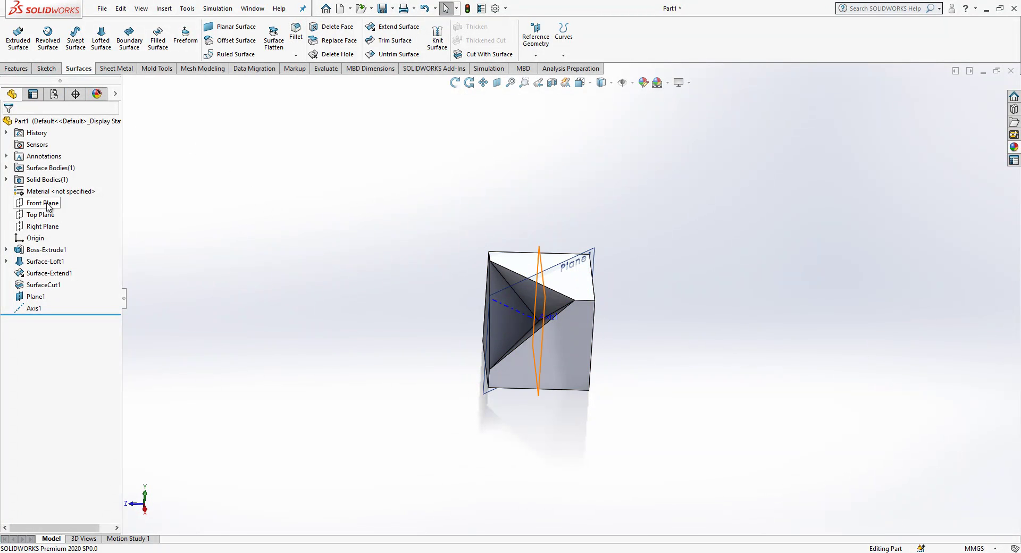
# Select the Surface-Extend1 body together with Axis1 in the FeatureManager tree.
pyautogui.click(6, 168)
pyautogui.click(49, 179)
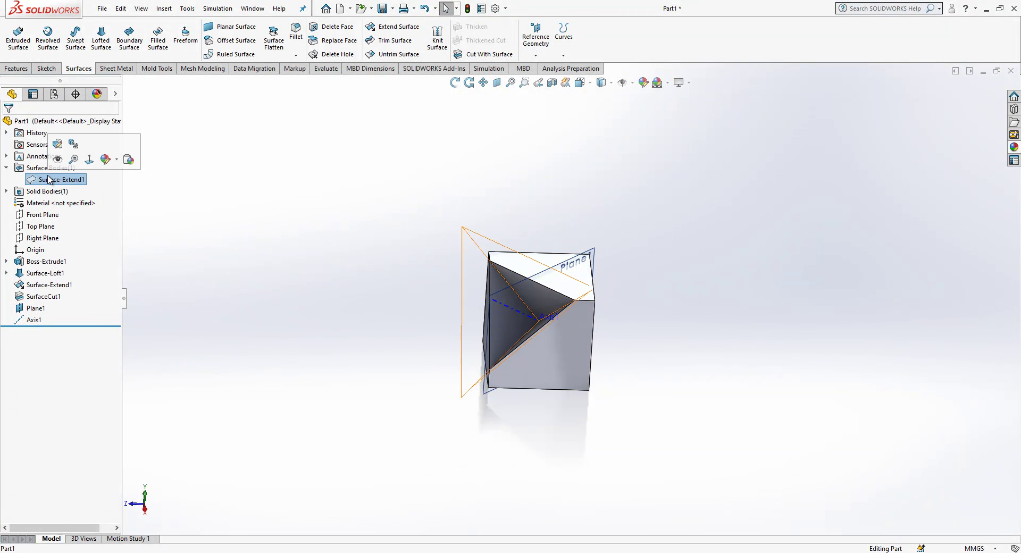
pyautogui.keyDown('ctrl'); pyautogui.click(33, 320); pyautogui.keyUp('ctrl')
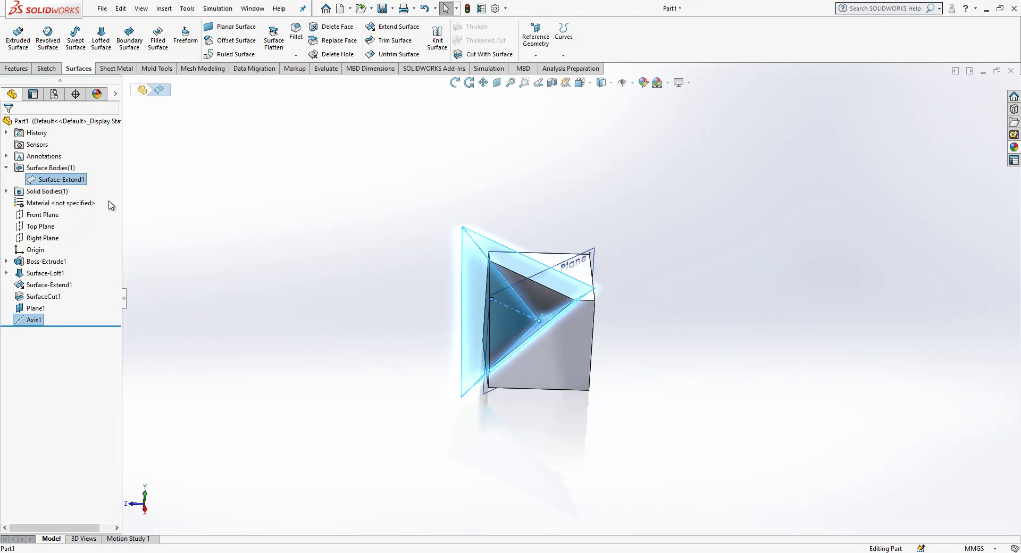
pyautogui.scroll(2, 38, 68)
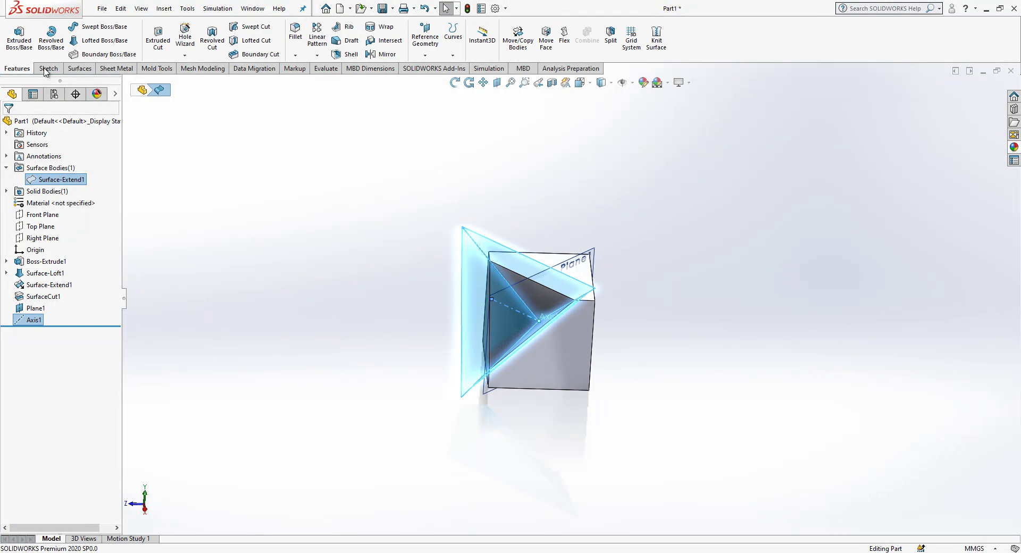
# Circularly pattern the Surface-Extend1 body around Axis1, 2 instances over 360°.
pyautogui.click(317, 57)
pyautogui.click(340, 81)
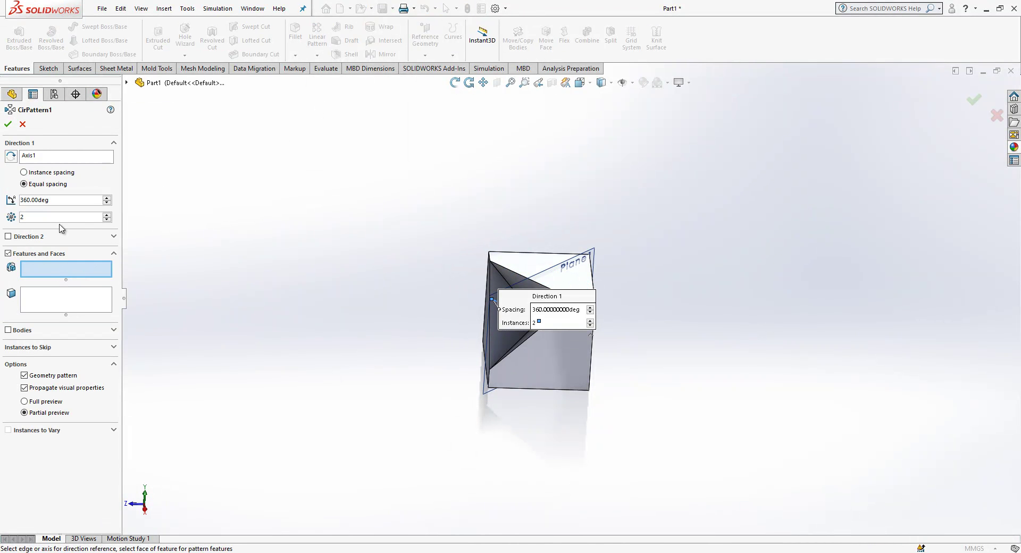
pyautogui.click(15, 328)
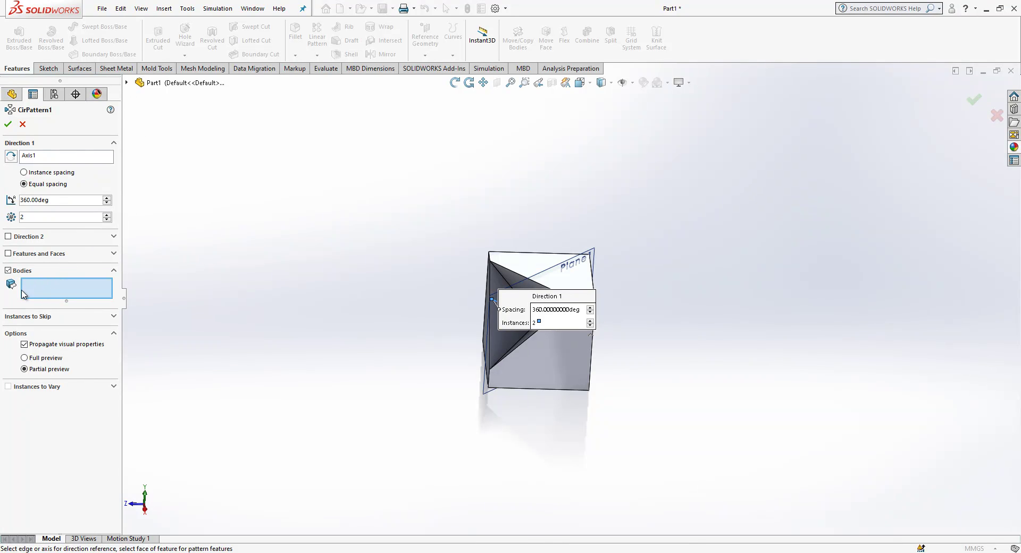
pyautogui.click(127, 83)
pyautogui.click(139, 129)
pyautogui.click(193, 141)
pyautogui.moveTo(615, 452); pyautogui.dragTo(590, 441, button='middle')
pyautogui.click(7, 124)
pyautogui.moveTo(356, 342); pyautogui.dragTo(239, 309, button='middle')
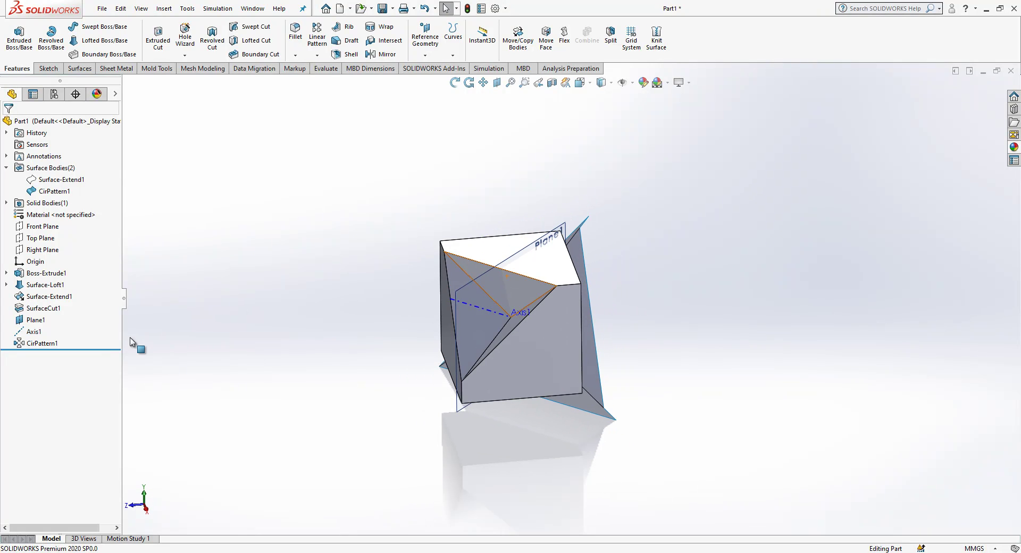
pyautogui.click(53, 191)
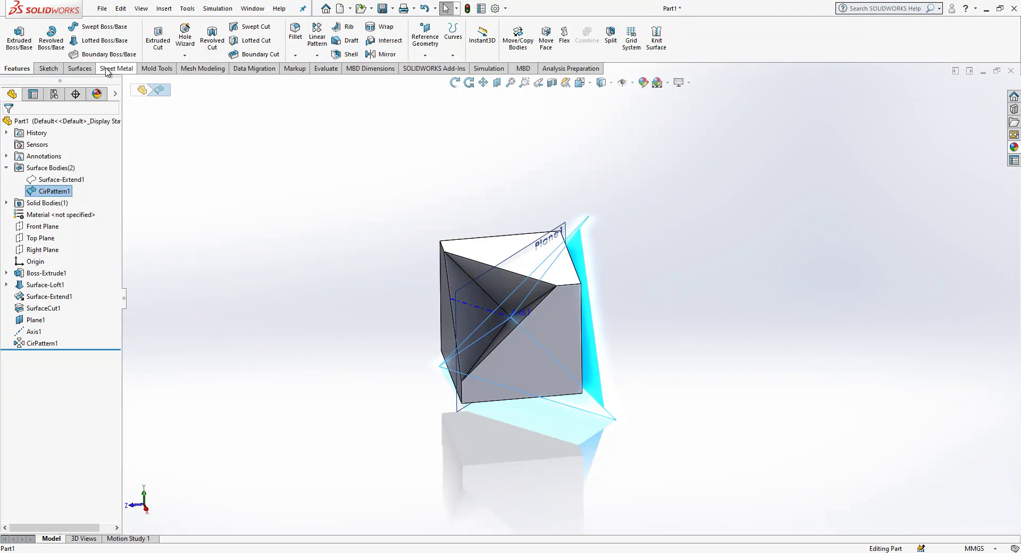
pyautogui.click(79, 69)
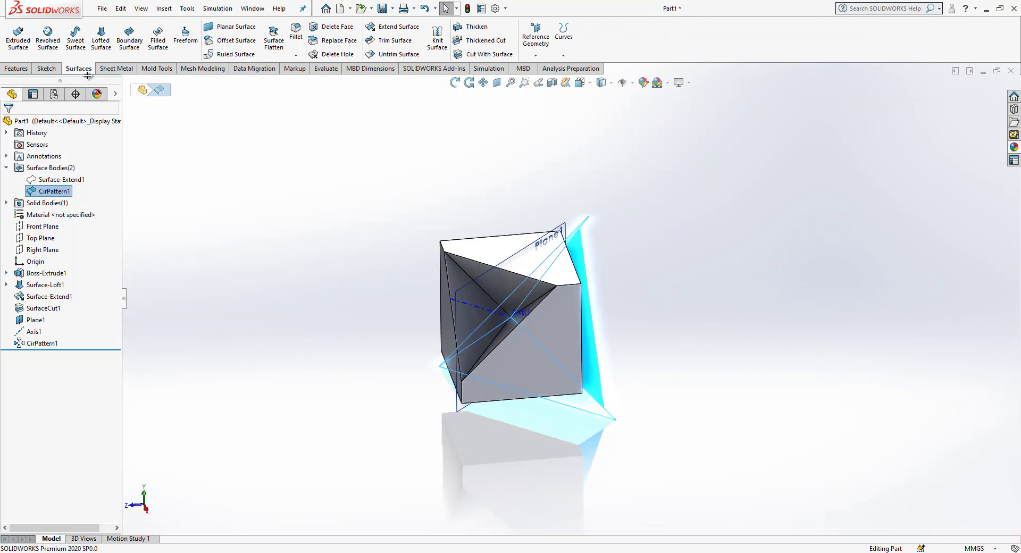
pyautogui.click(489, 55)
pyautogui.moveTo(541, 367); pyautogui.dragTo(609, 332, button='middle')
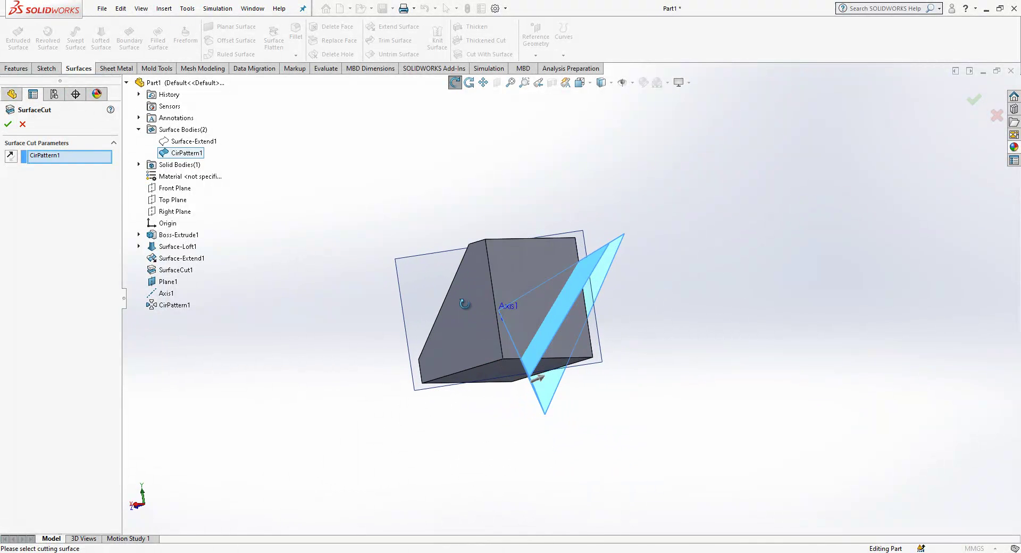
pyautogui.click(7, 126)
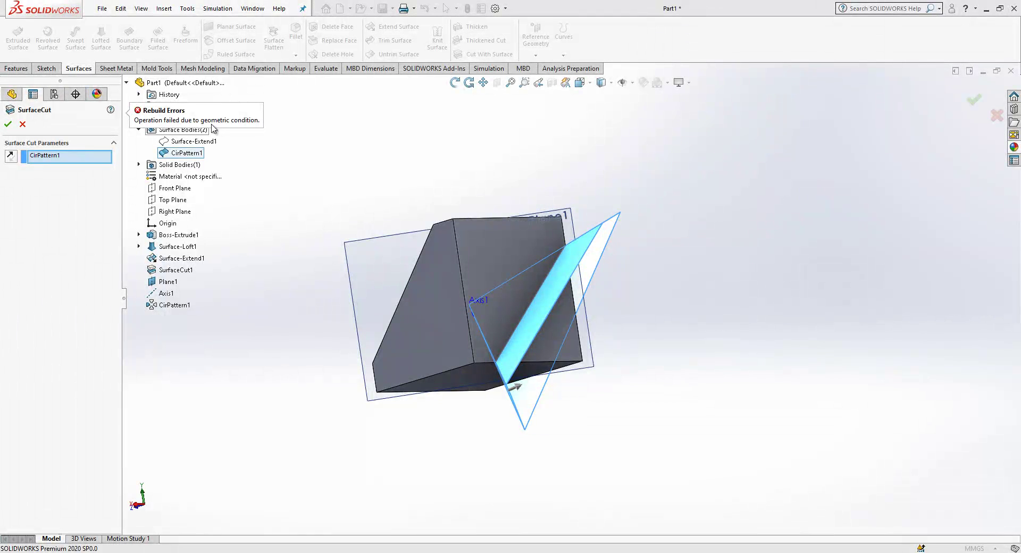
pyautogui.click(22, 126)
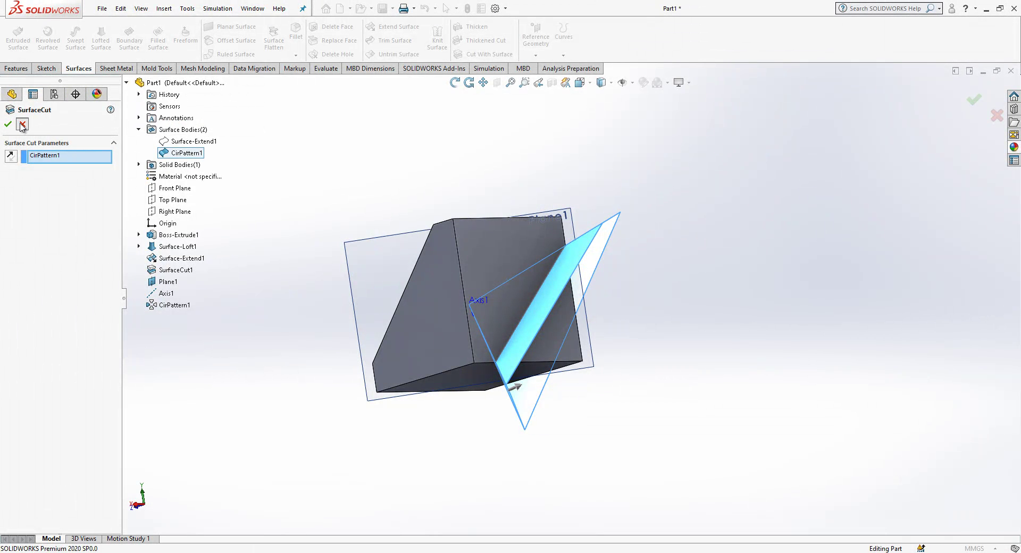
pyautogui.moveTo(312, 144); pyautogui.dragTo(446, 322, button='middle')
pyautogui.moveTo(445, 321); pyautogui.dragTo(154, 257)
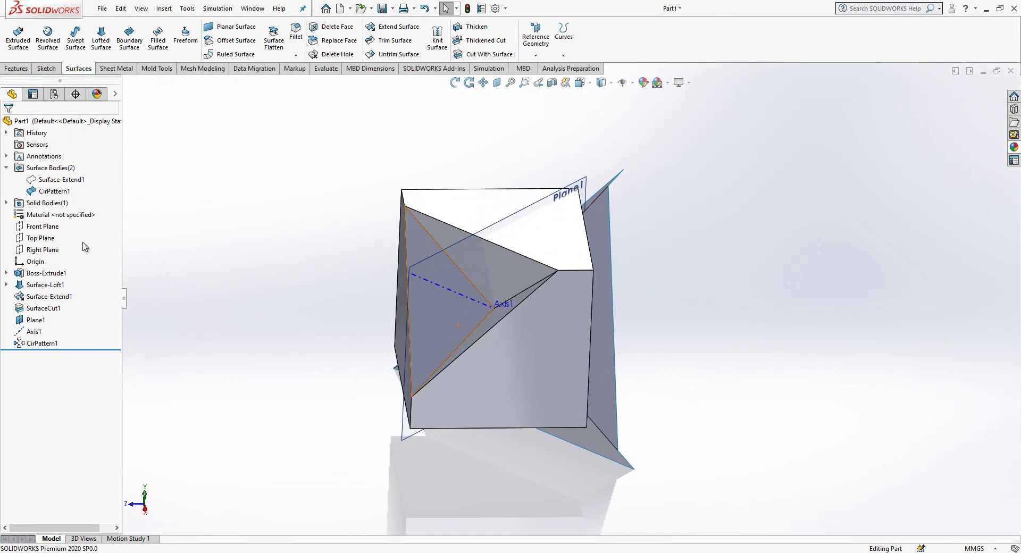
pyautogui.click(40, 237)
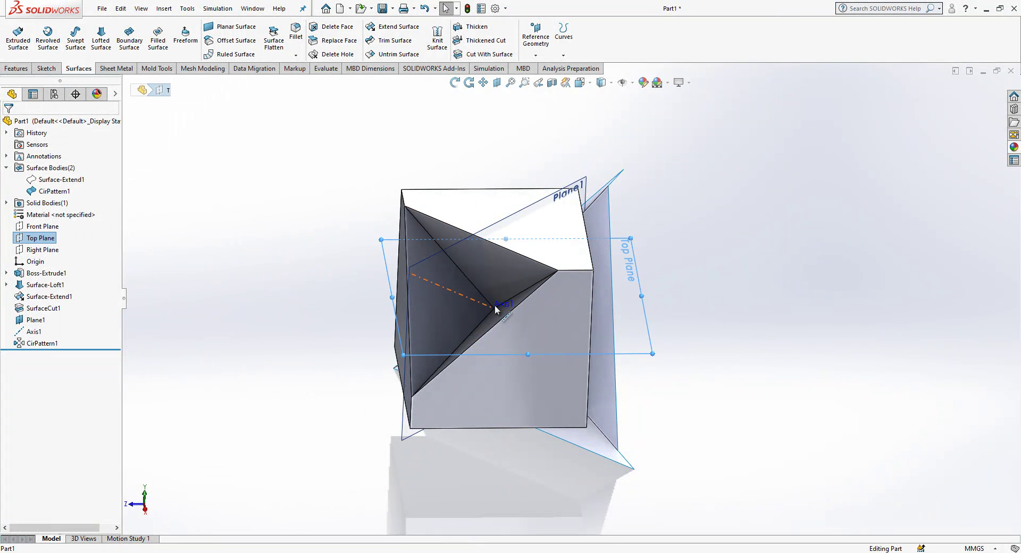
# Start a sketch on Top Plane and draw a circle centred on the axis point.
pyautogui.rightClick(50, 237)
pyautogui.click(74, 234)
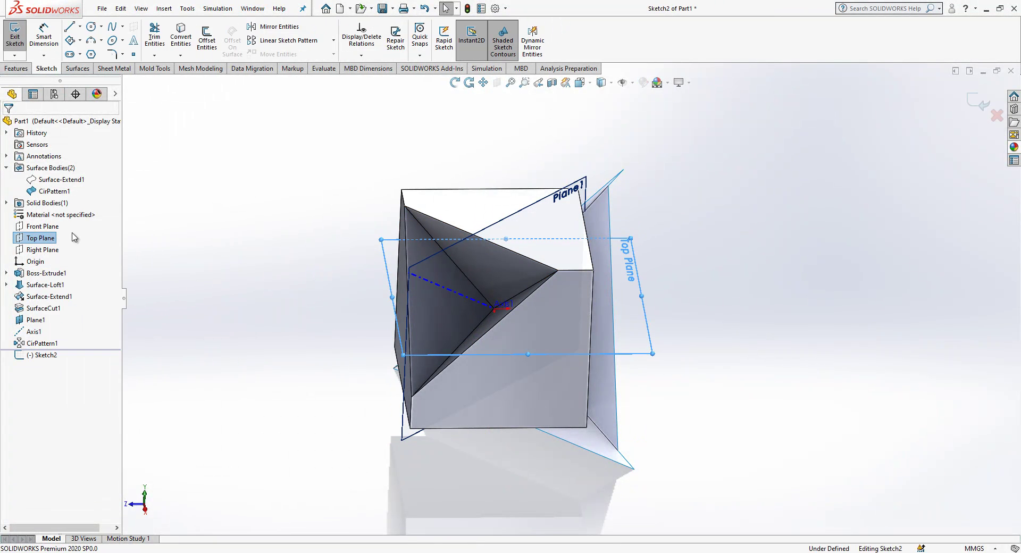
pyautogui.click(91, 26)
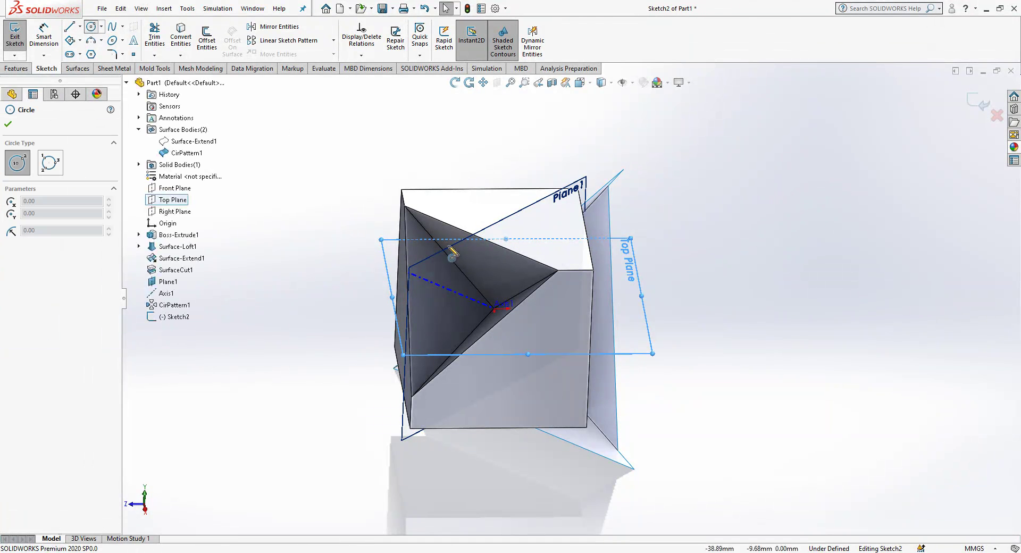
pyautogui.click(494, 308)
pyautogui.click(519, 308)
# Dimension the circle to 5 mm diameter, exit the sketch, and select Sketch2.
pyautogui.press('d')
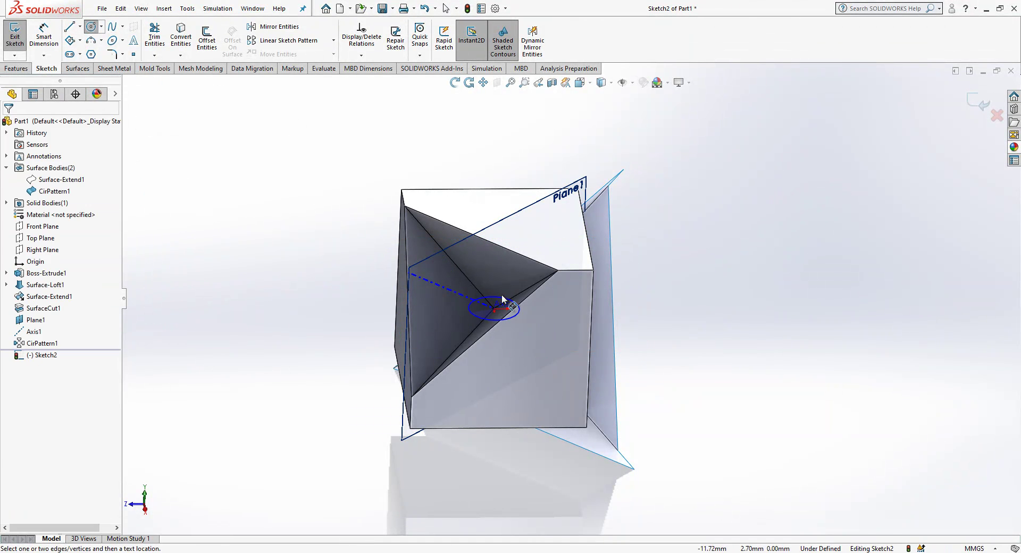
pyautogui.click(504, 290)
pyautogui.click(504, 280)
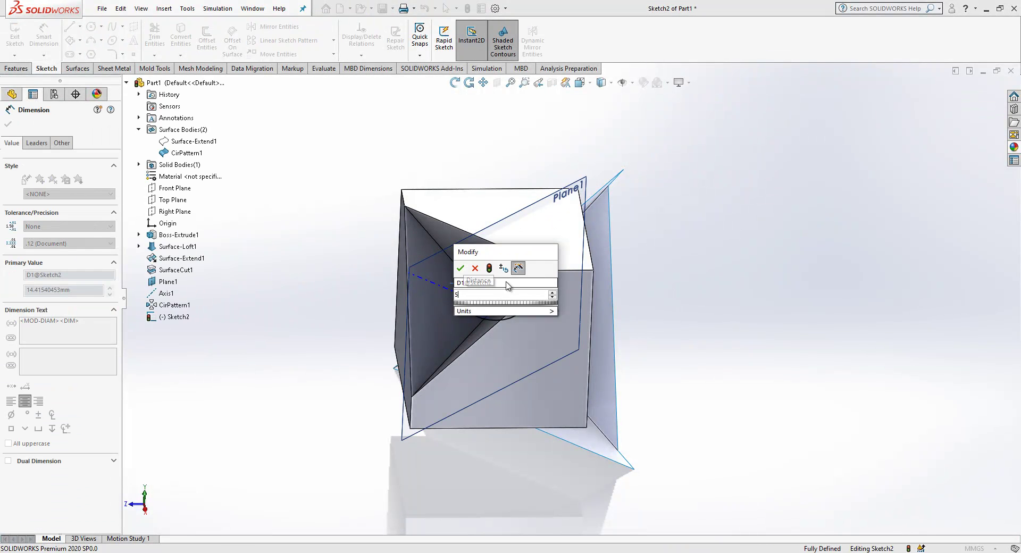
pyautogui.press('Return')
pyautogui.click(325, 340)
pyautogui.scroll(-5, 570, 359)
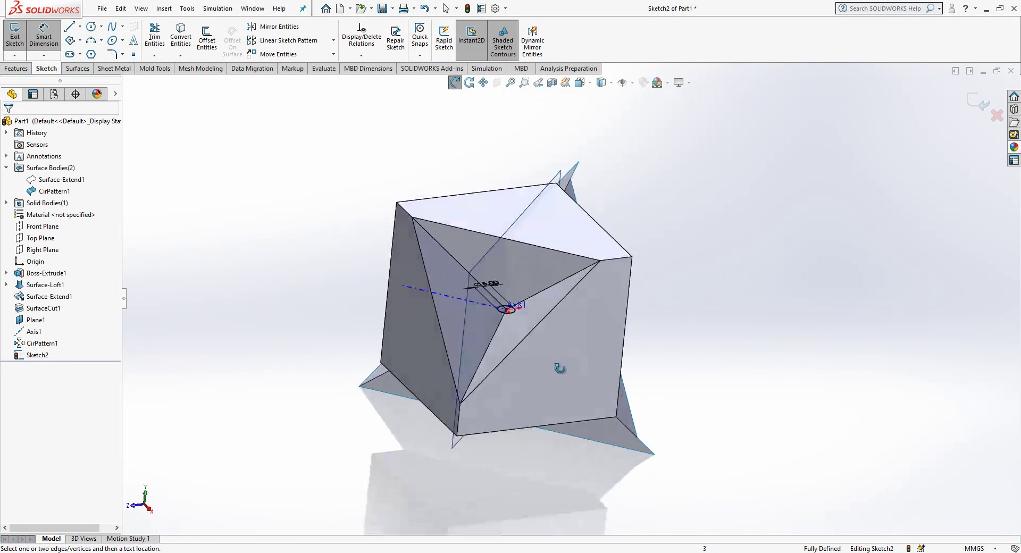
pyautogui.hotkey('ctrl', 'b')
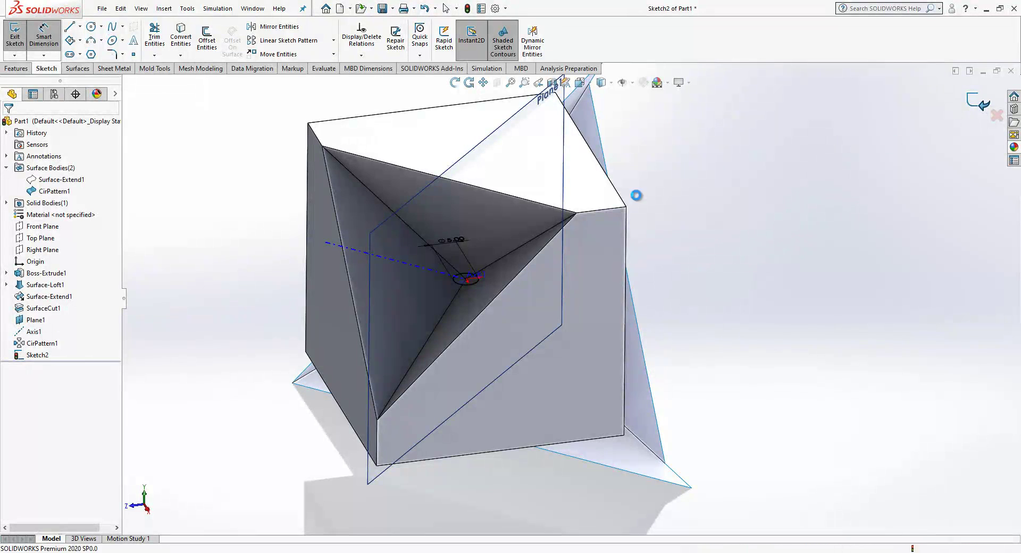
pyautogui.click(39, 355)
# Extruded-cut Sketch2 Mid Plane with 5 mm depth, boring the small hole as Cut-Extrude1.
pyautogui.click(16, 69)
pyautogui.click(158, 37)
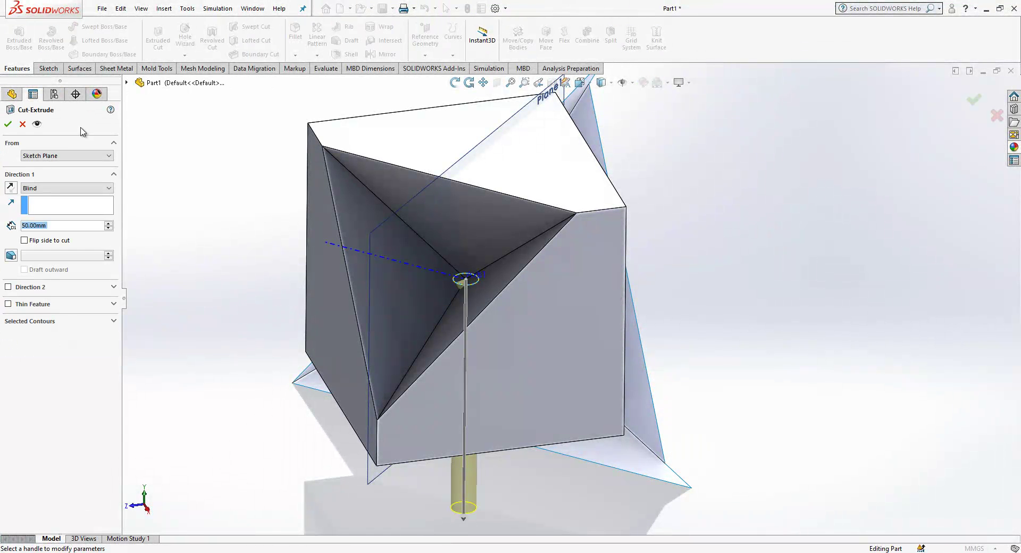
pyautogui.click(45, 188)
pyautogui.click(49, 260)
pyautogui.click(56, 189)
pyautogui.click(54, 239)
pyautogui.write('5')
pyautogui.press('Return')
pyautogui.press('Return')
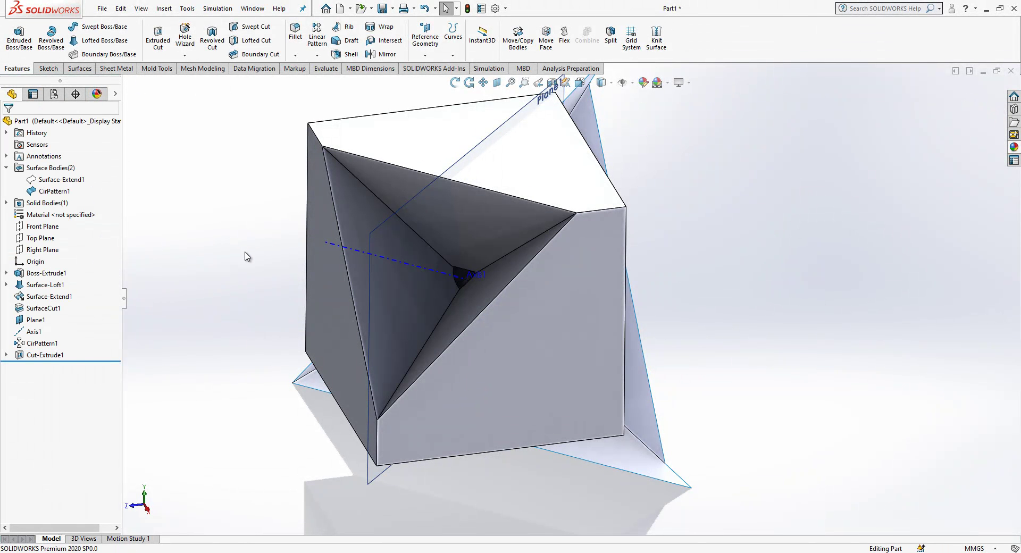
pyautogui.moveTo(246, 256); pyautogui.dragTo(657, 299, button='middle')
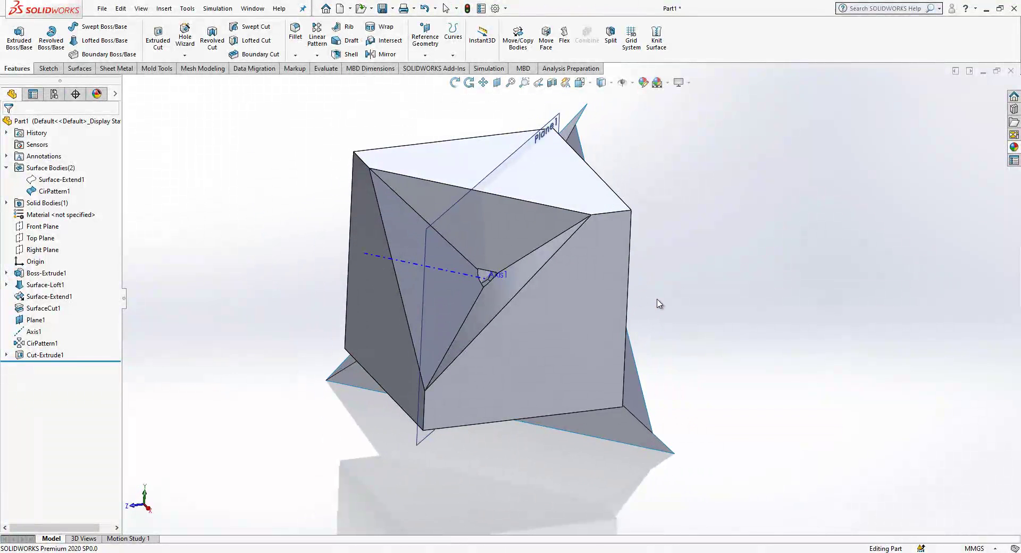
pyautogui.click(62, 355)
pyautogui.click(172, 396)
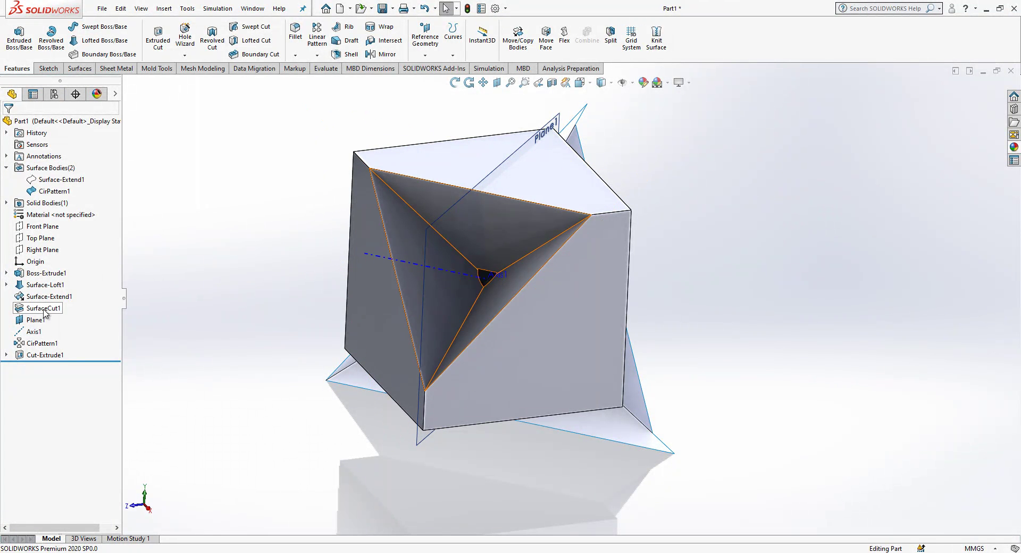
# Surface-cut the solid with CirPattern1 to carve a second pyramidal recess, then hide that surface.
pyautogui.click(63, 193)
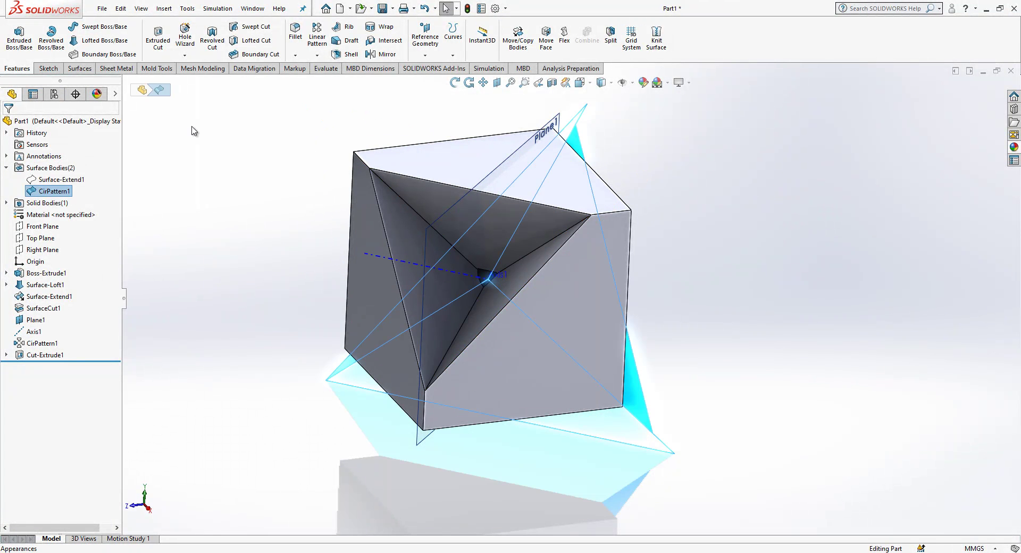
pyautogui.click(78, 68)
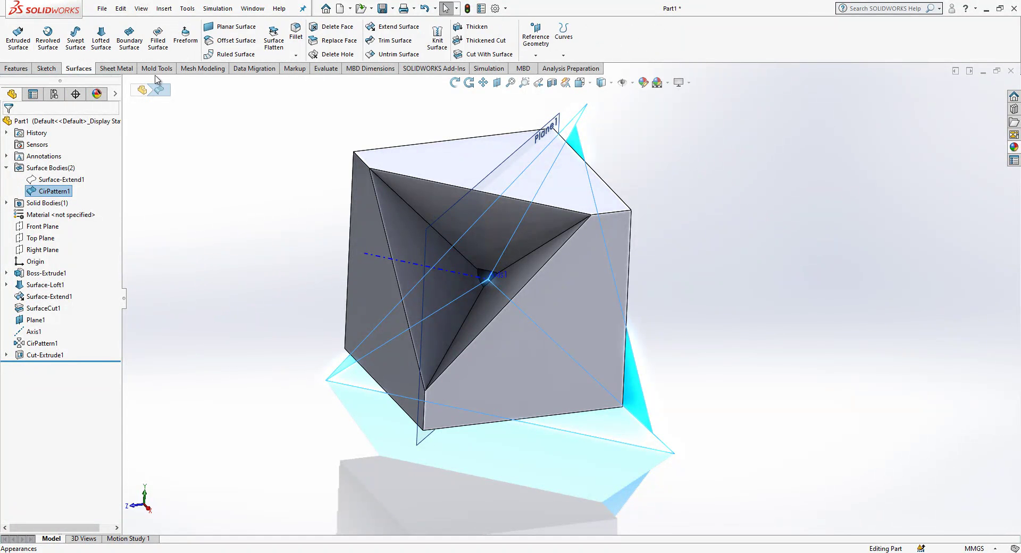
pyautogui.click(482, 54)
pyautogui.moveTo(450, 367); pyautogui.dragTo(542, 394, button='middle')
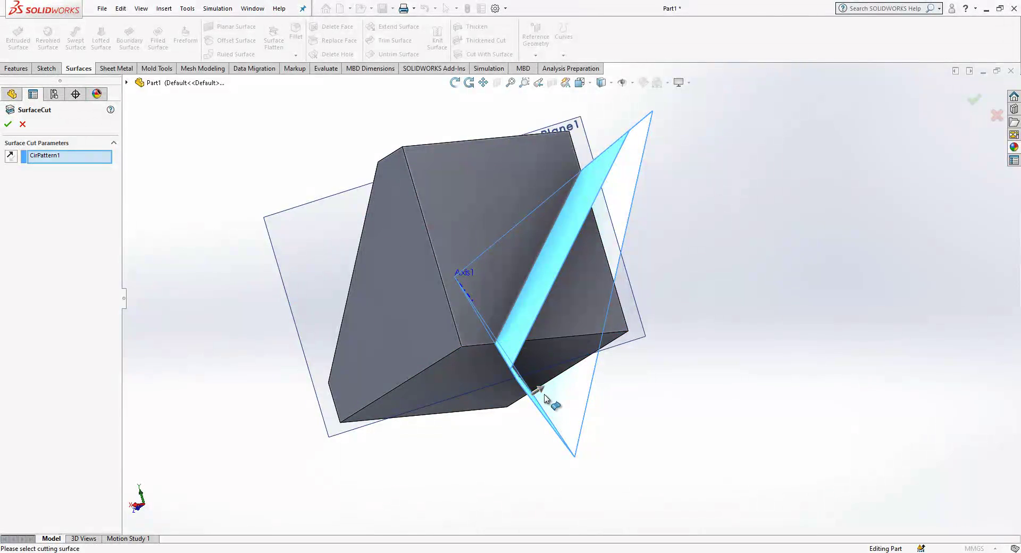
pyautogui.press('Return')
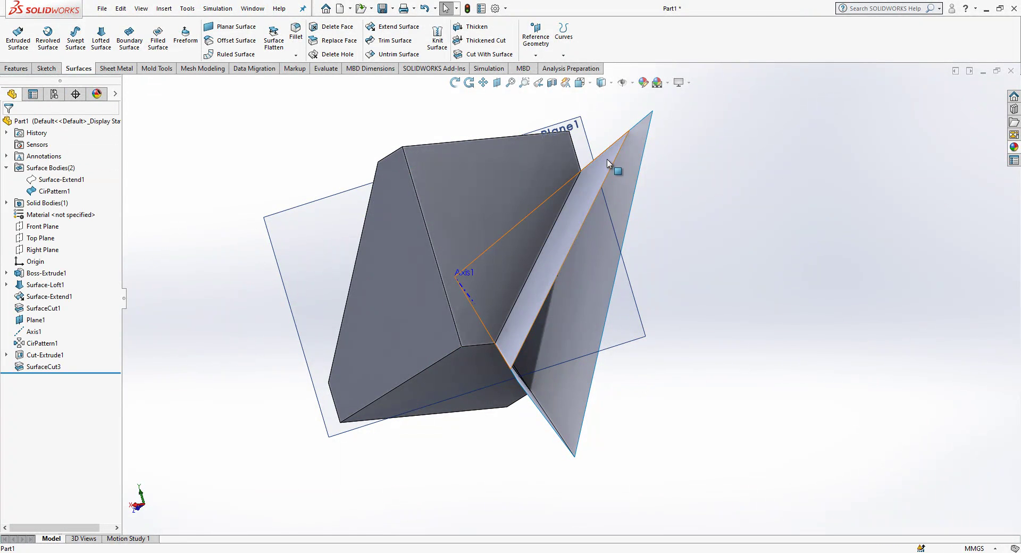
pyautogui.click(608, 164)
pyautogui.click(673, 128)
pyautogui.moveTo(698, 187); pyautogui.dragTo(634, 413, button='middle')
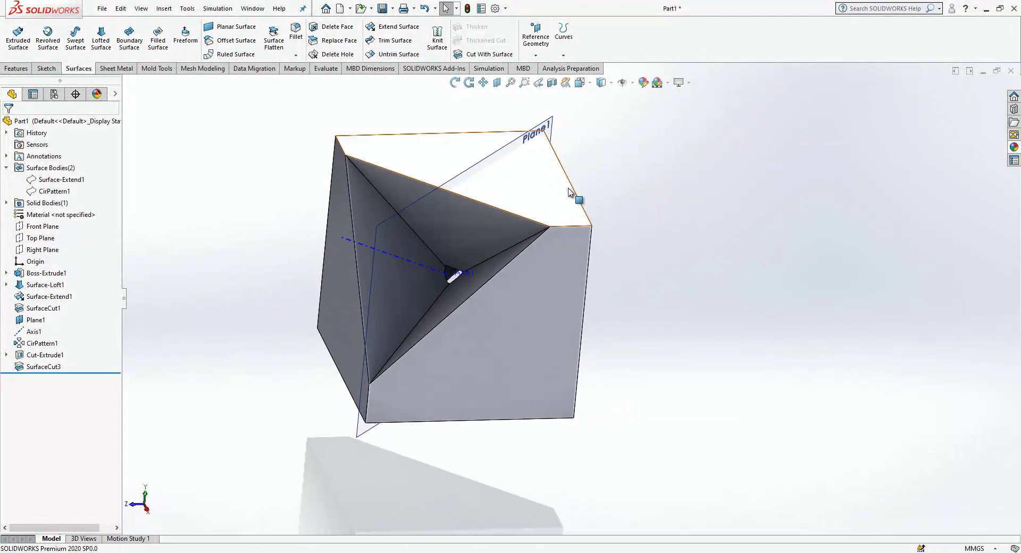
# Hide Plane1 and Axis1 and return to the isometric view.
pyautogui.click(554, 128)
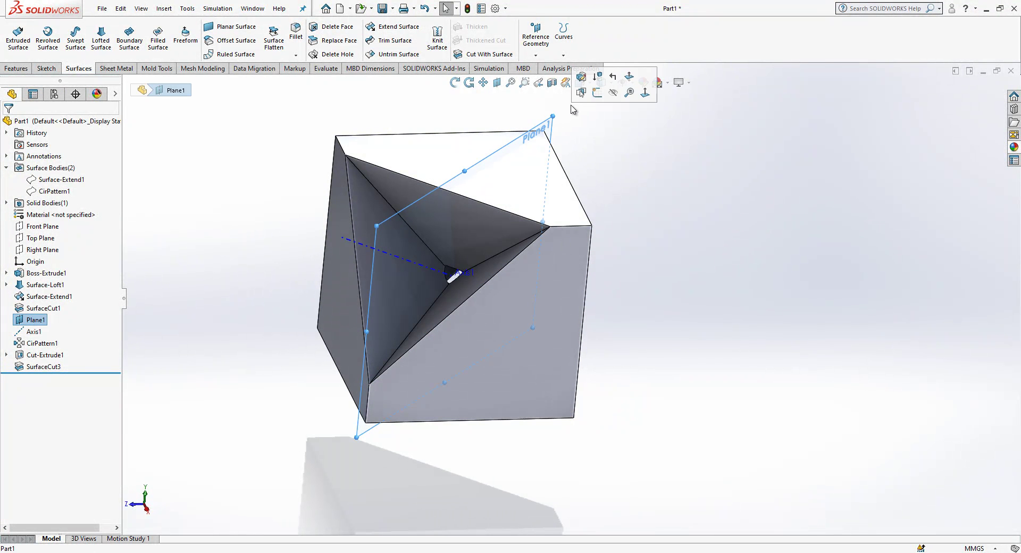
pyautogui.click(609, 95)
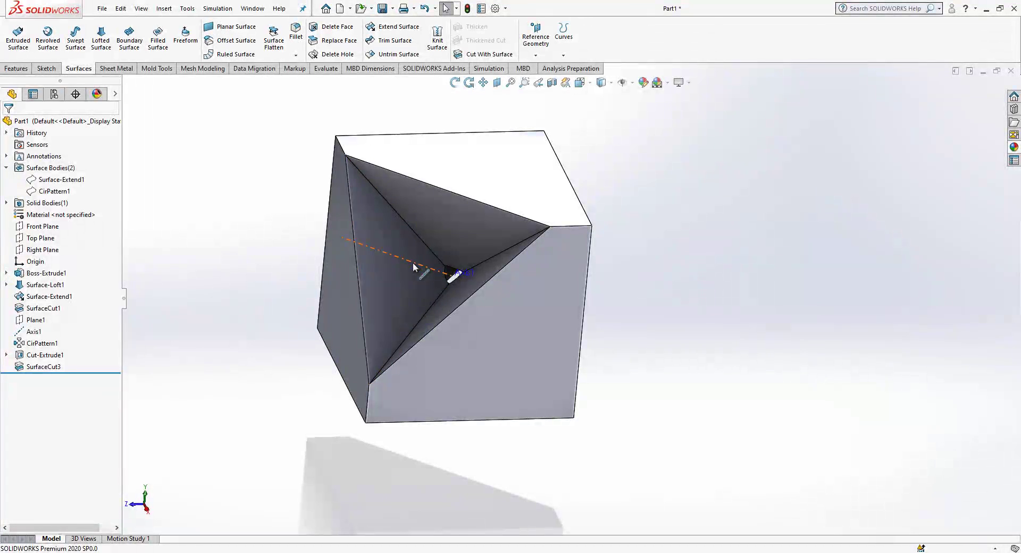
pyautogui.click(417, 260)
pyautogui.click(464, 235)
pyautogui.hotkey('ctrl', '7')
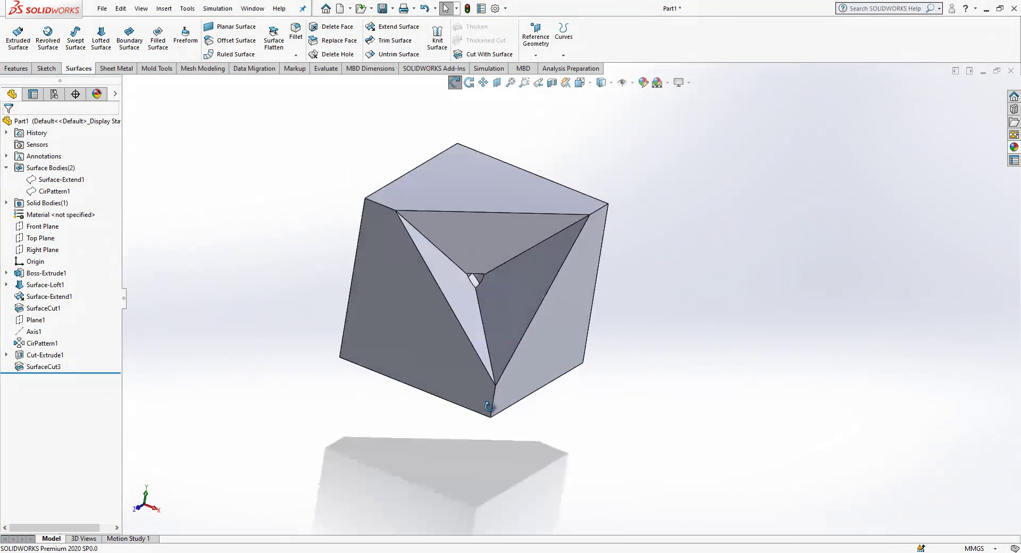
# On Front Plane, draw a center rectangle starting from the origin.
pyautogui.click(44, 227)
pyautogui.click(54, 210)
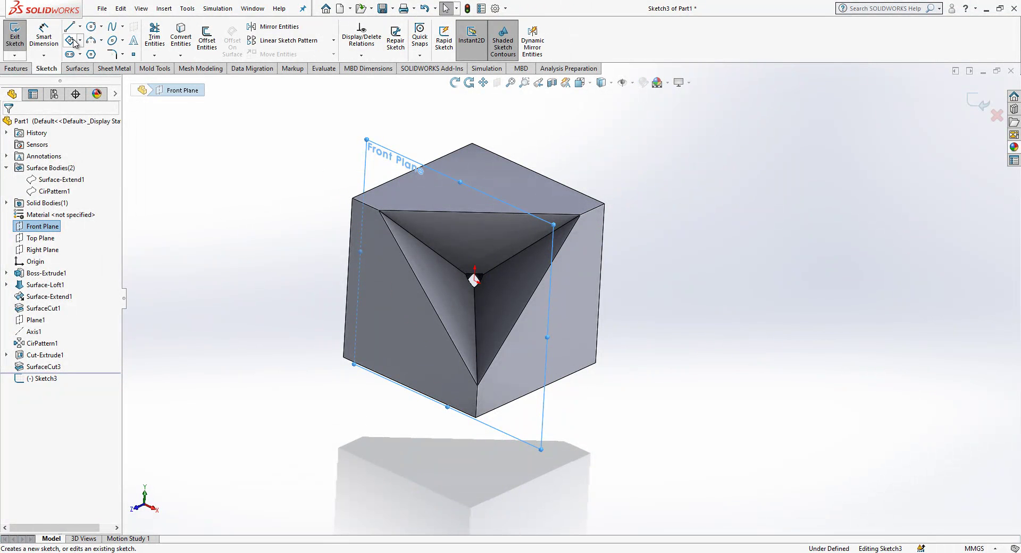
pyautogui.click(73, 41)
pyautogui.click(55, 160)
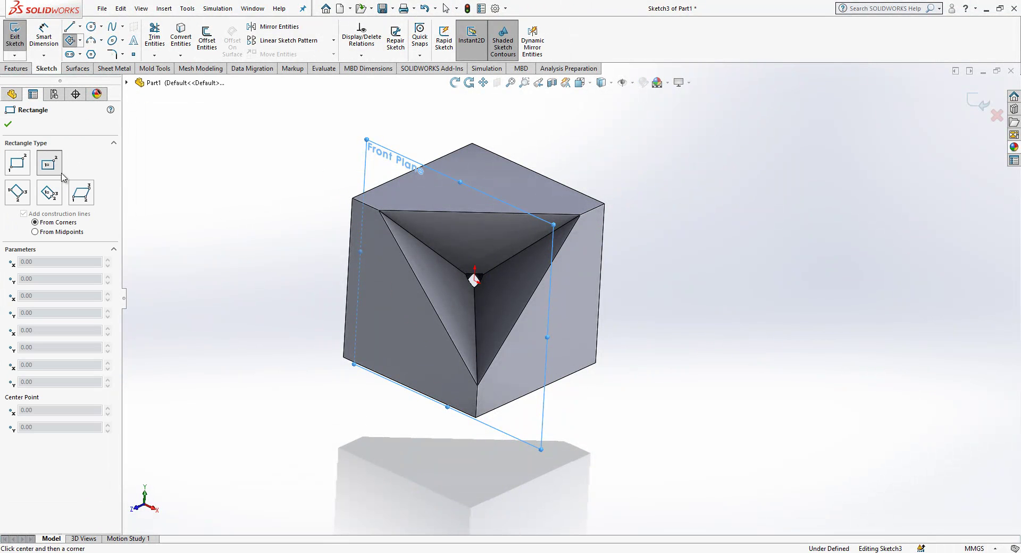
pyautogui.click(473, 280)
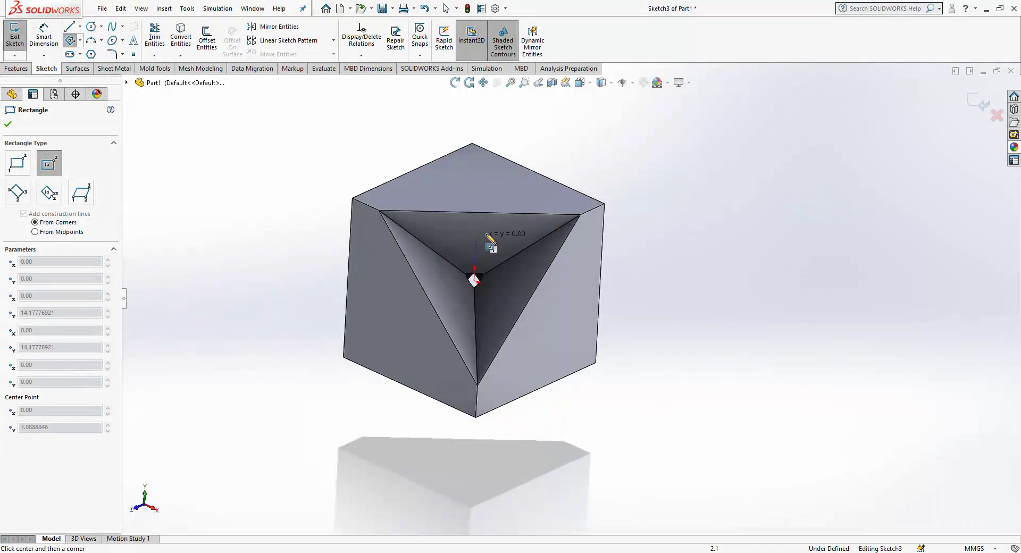
pyautogui.click(521, 243)
pyautogui.moveTo(496, 270); pyautogui.dragTo(628, 280, button='middle')
pyautogui.hotkey('ctrl', '8')
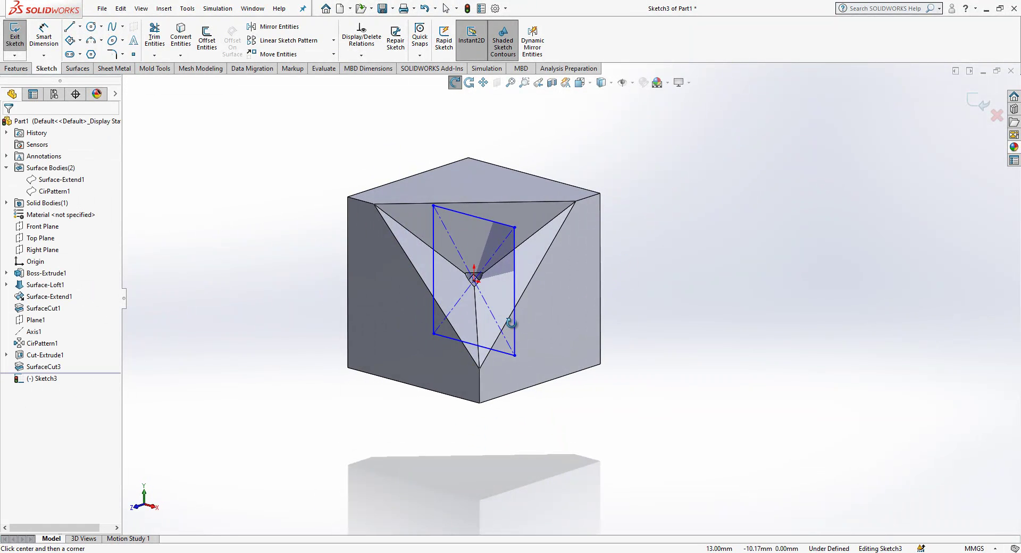
pyautogui.press('Escape')
# Make the top and right sides Equal, dimension the top to 35 mm, and exit Sketch3.
pyautogui.click(493, 221)
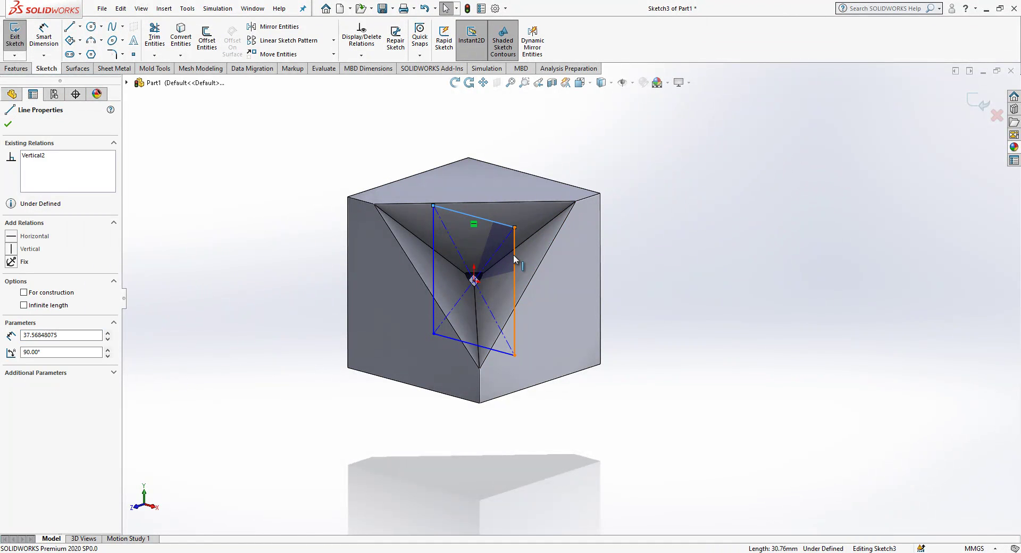
pyautogui.keyDown('ctrl'); pyautogui.click(513, 254); pyautogui.keyUp('ctrl')
pyautogui.click(29, 360)
pyautogui.click(310, 354)
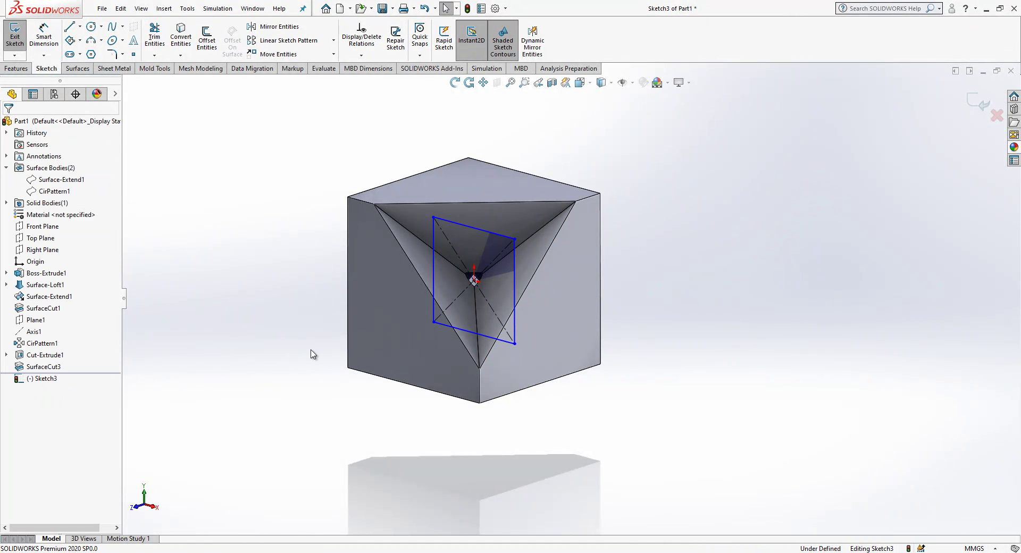
pyautogui.click(34, 40)
pyautogui.click(490, 229)
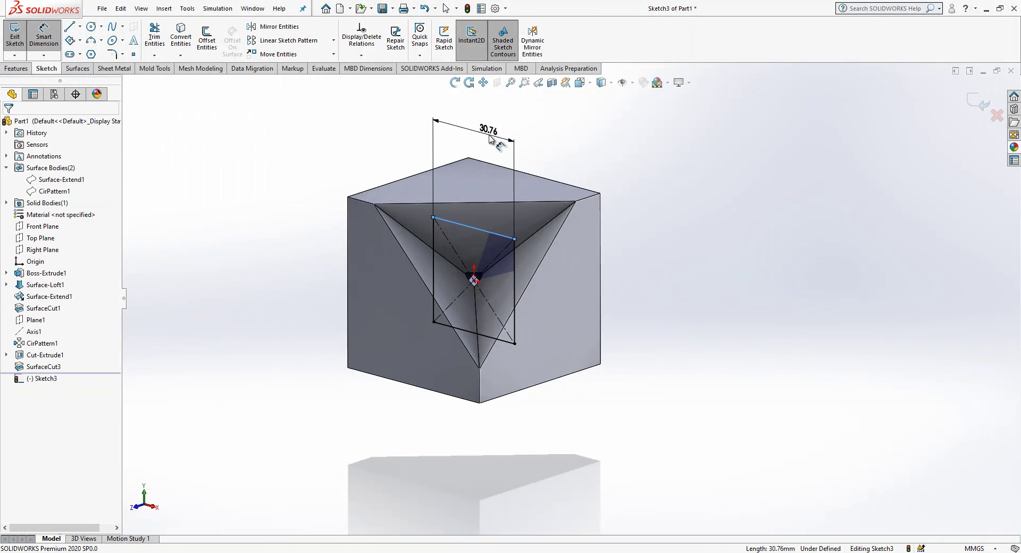
pyautogui.click(489, 134)
pyautogui.write('35')
pyautogui.press('Return')
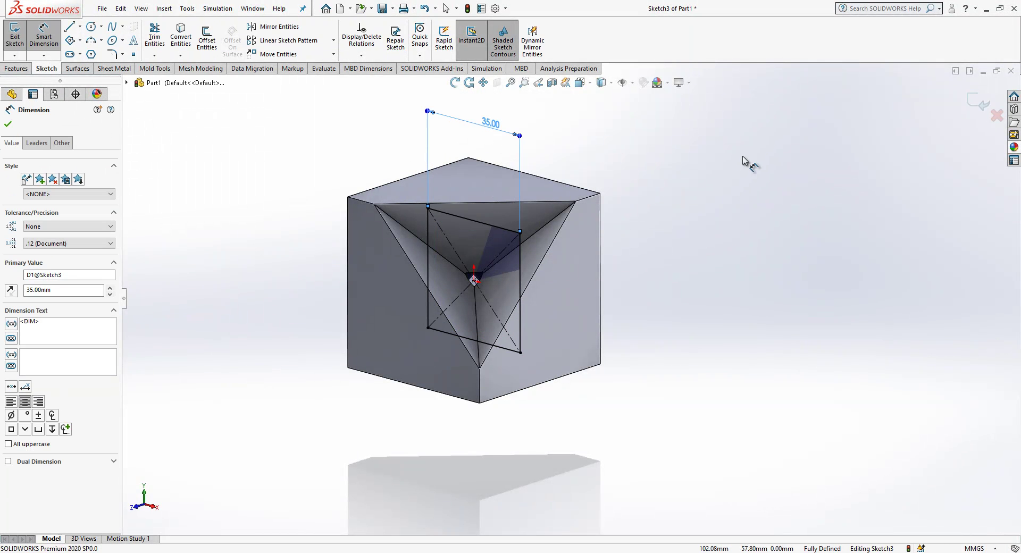
pyautogui.click(745, 164)
pyautogui.hotkey('ctrl', 'b')
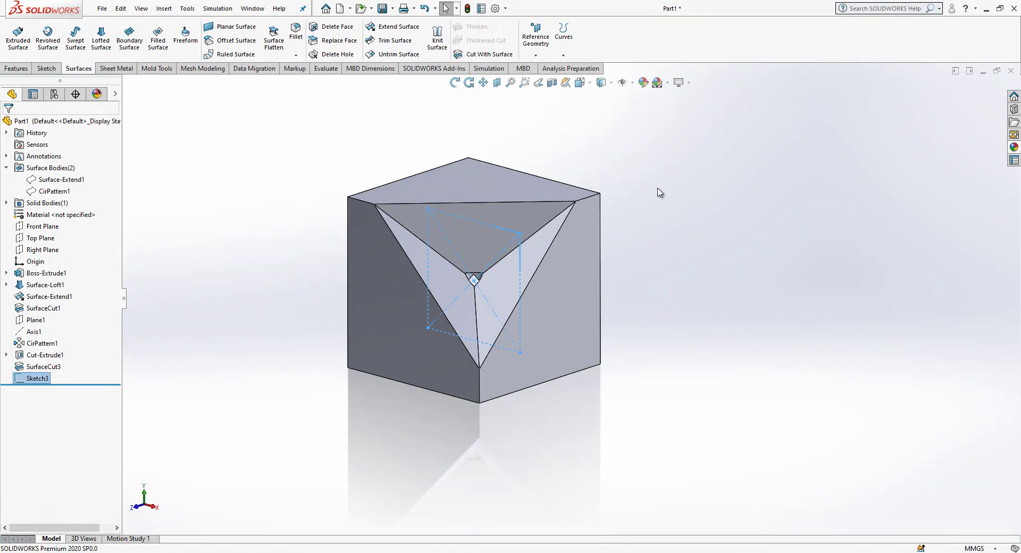
# Boss-extrude Sketch3 Mid Plane 35 mm into a cube, then collapse the Surface Bodies folder.
pyautogui.click(11, 69)
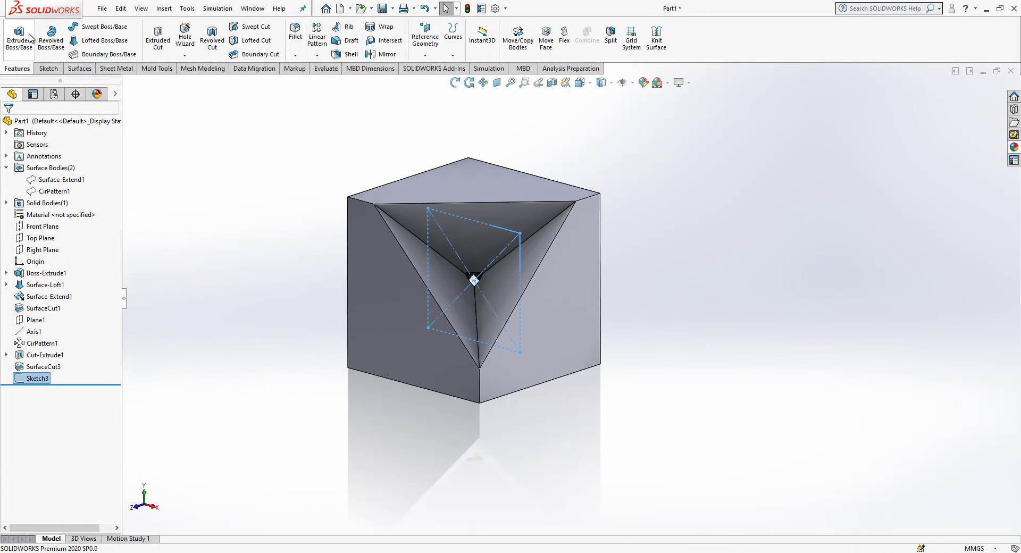
pyautogui.click(27, 34)
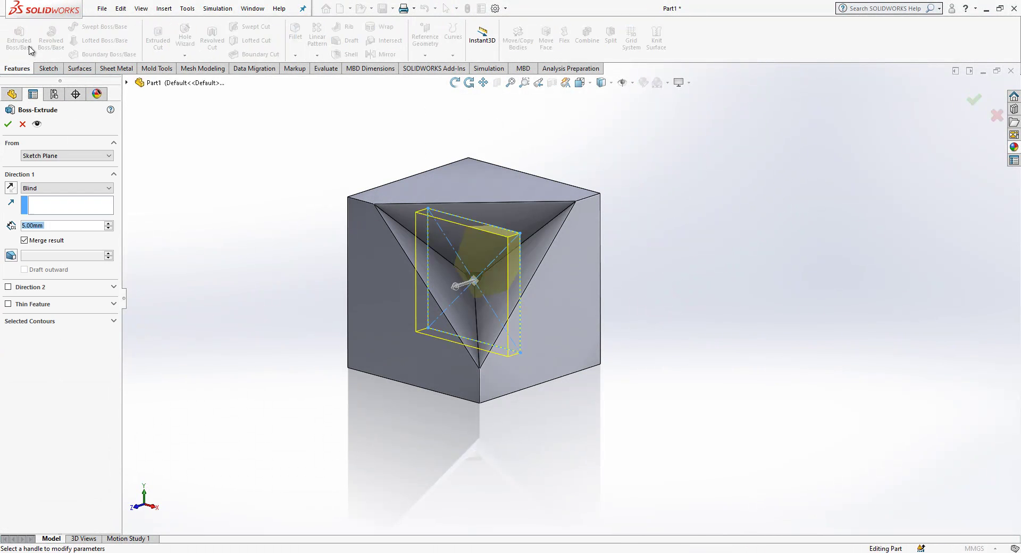
pyautogui.click(64, 188)
pyautogui.click(63, 232)
pyautogui.write('35')
pyautogui.press('Return')
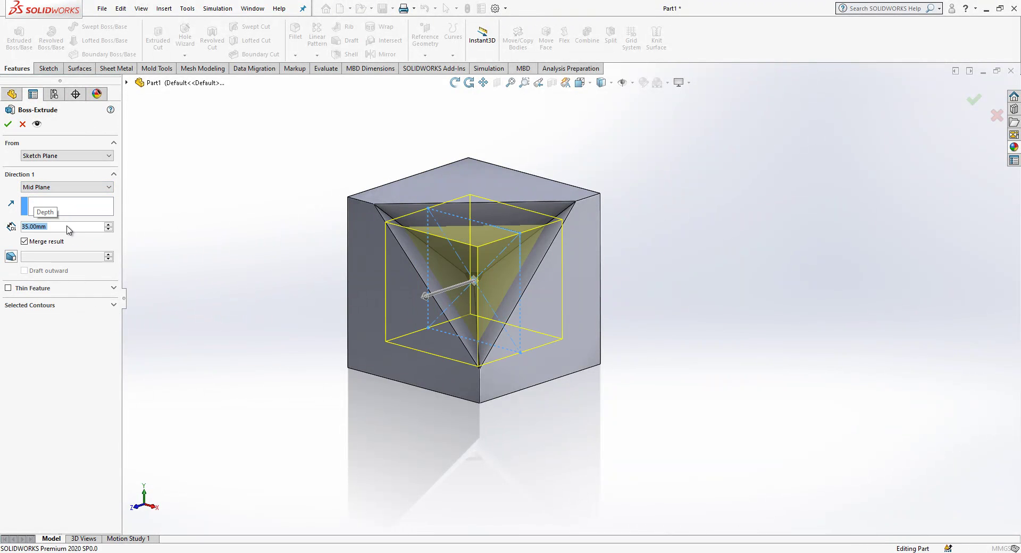
pyautogui.press('Return')
pyautogui.moveTo(456, 326); pyautogui.dragTo(326, 244, button='middle')
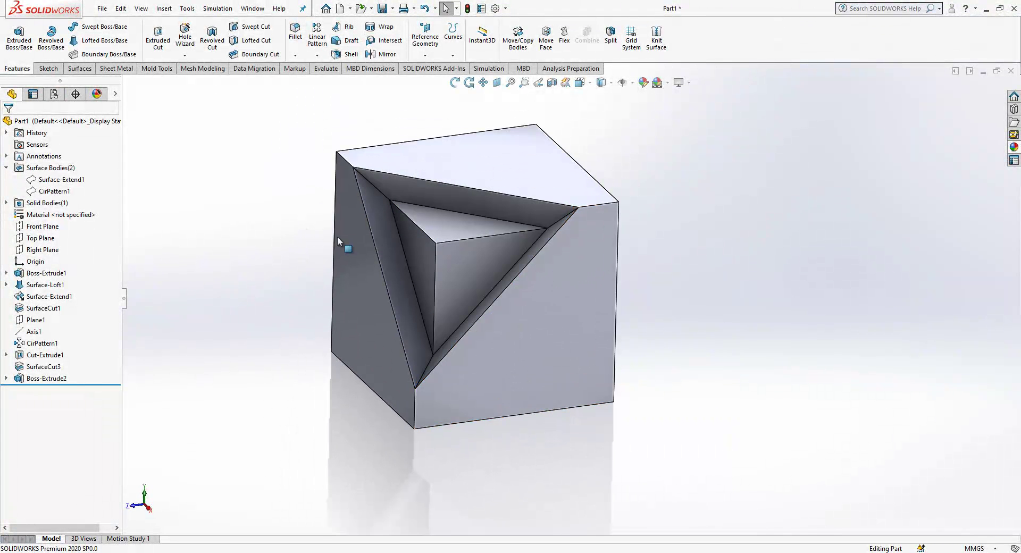
pyautogui.moveTo(542, 353); pyautogui.dragTo(316, 213, button='middle')
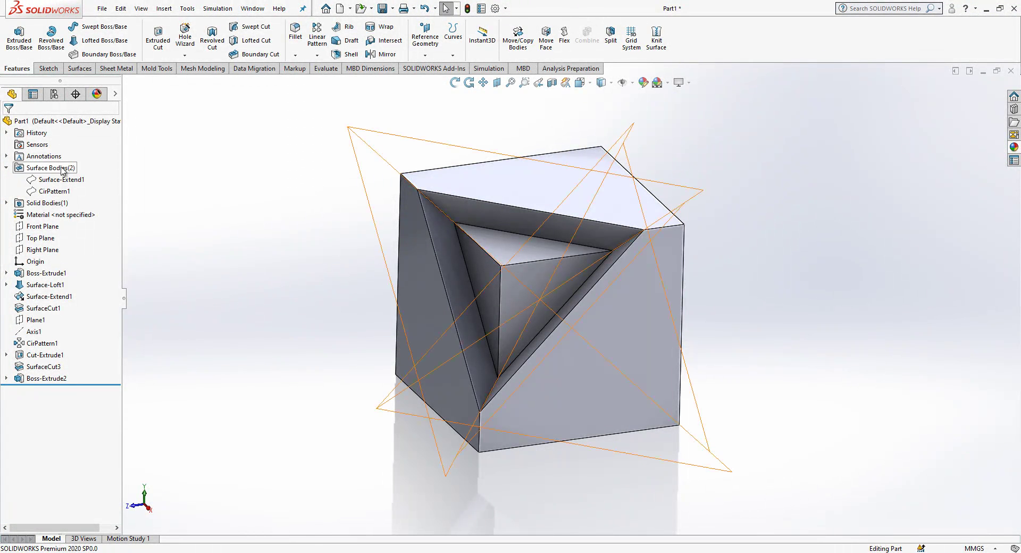
pyautogui.click(7, 169)
pyautogui.scroll(2, 362, 266)
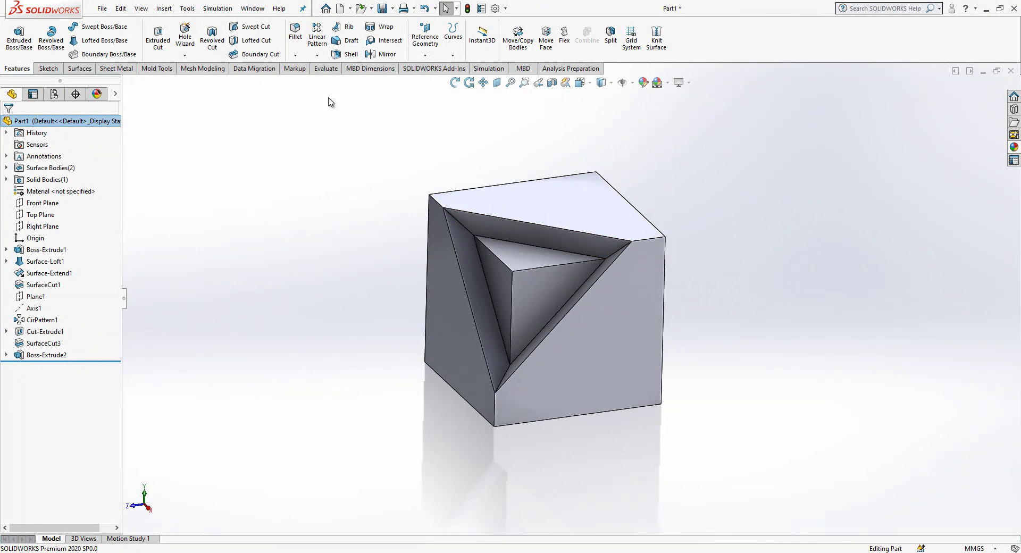
# Start a 1 mm fillet and select the top, right and left faces plus three inner recess faces.
pyautogui.click(298, 42)
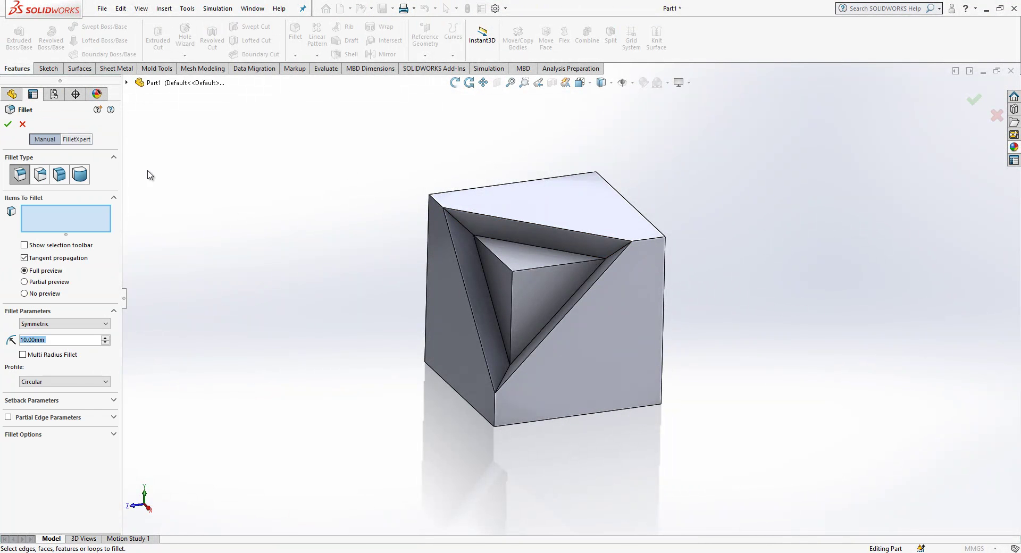
pyautogui.write('1')
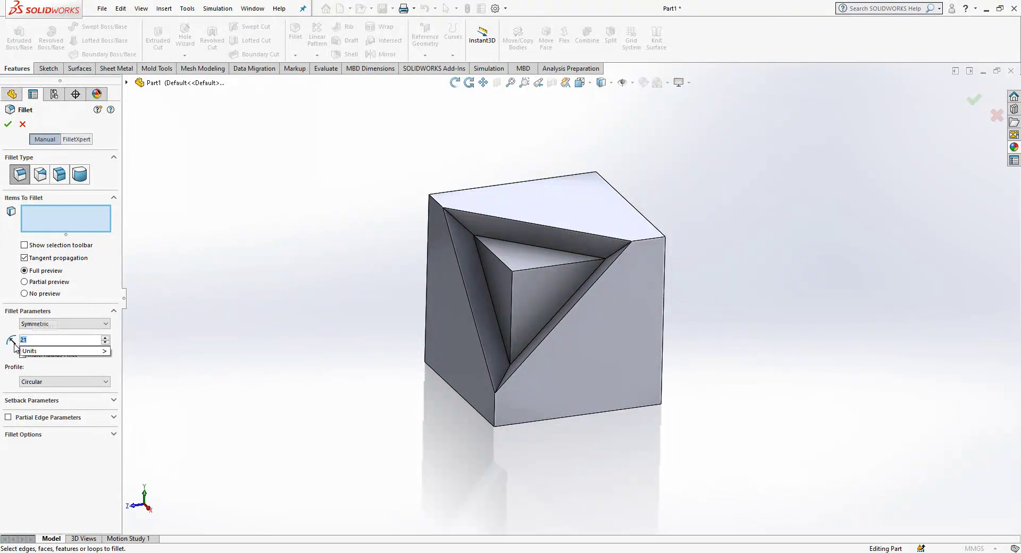
pyautogui.click(603, 216)
pyautogui.click(632, 307)
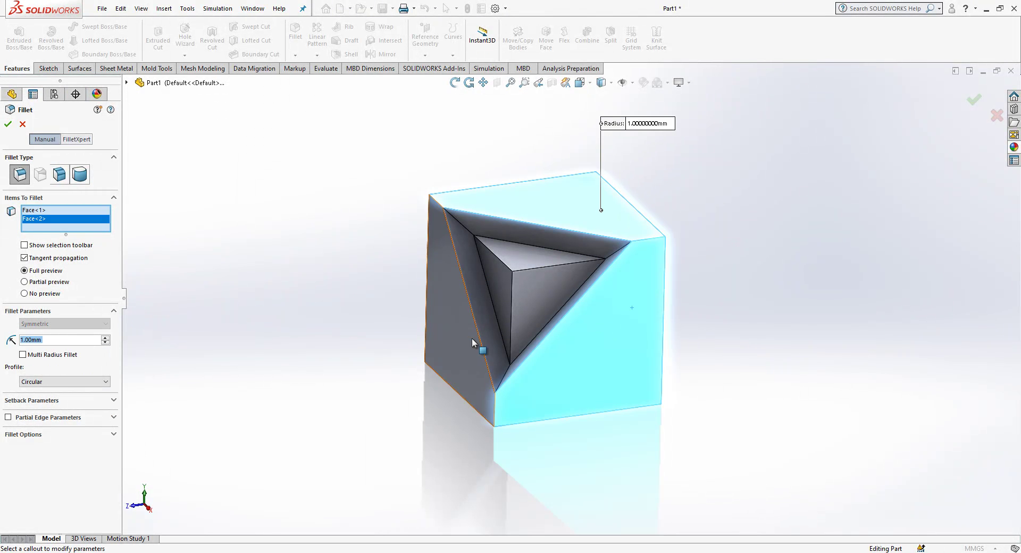
pyautogui.click(471, 338)
pyautogui.click(506, 289)
pyautogui.click(519, 292)
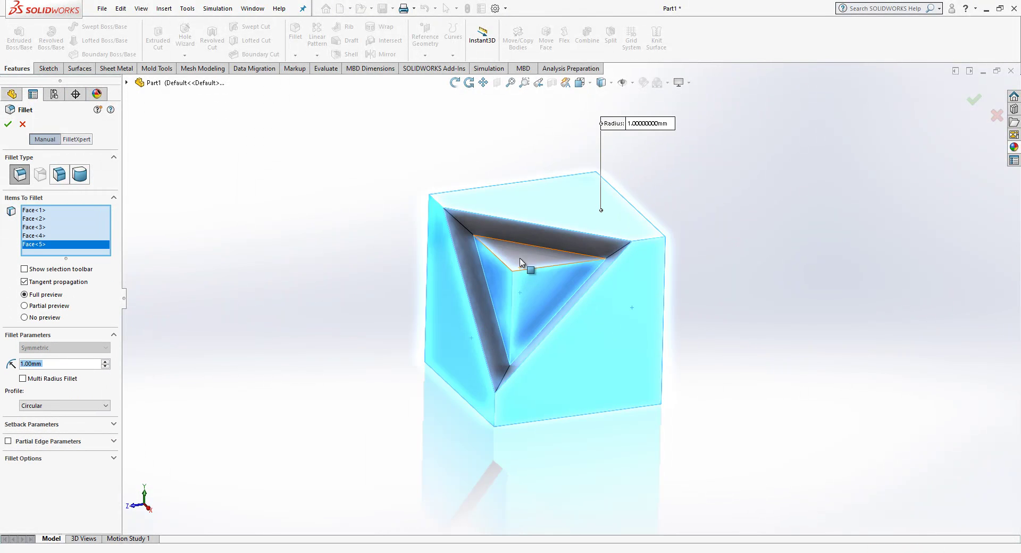
pyautogui.click(531, 264)
# Add more hidden faces, an inner edge and the right face to the fillet.
pyautogui.moveTo(543, 274); pyautogui.dragTo(569, 224, button='middle')
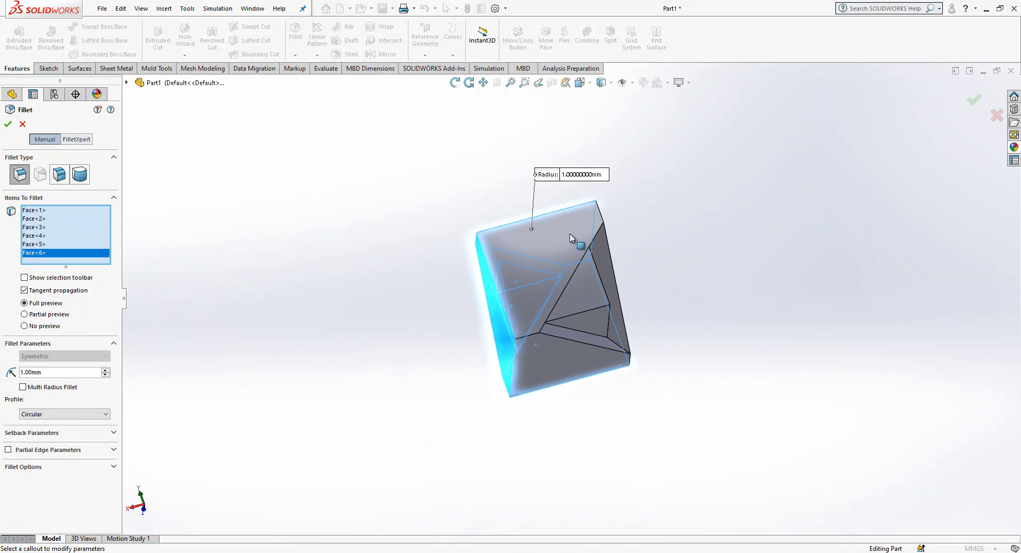
pyautogui.click(570, 229)
pyautogui.click(589, 281)
pyautogui.moveTo(604, 270); pyautogui.dragTo(567, 304, button='middle')
pyautogui.click(567, 305)
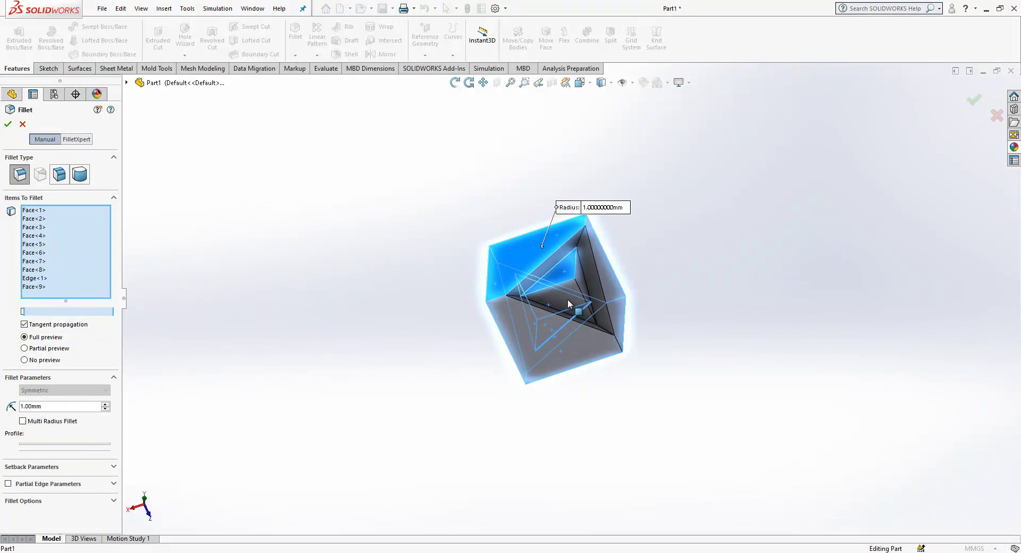
pyautogui.click(602, 309)
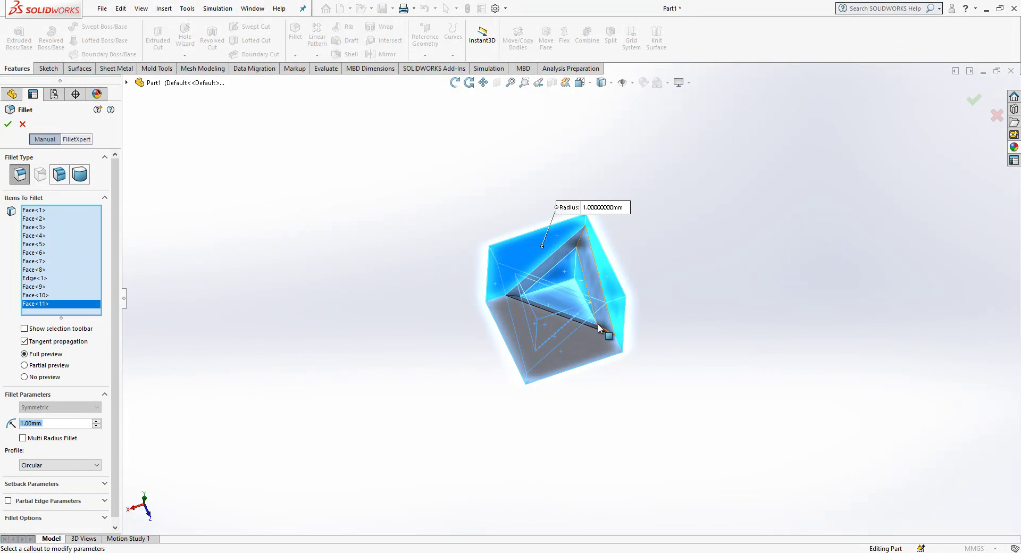
pyautogui.moveTo(565, 290); pyautogui.dragTo(314, 361, button='middle')
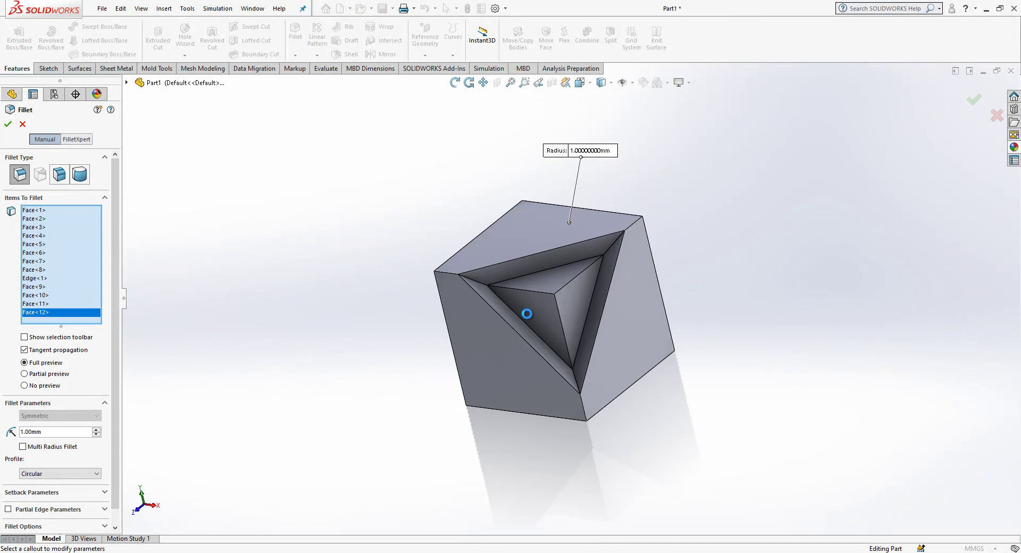
pyautogui.scroll(-3, 540, 317)
# Close the fillet error help windows and add the remaining faces to the fillet.
pyautogui.click(351, 90)
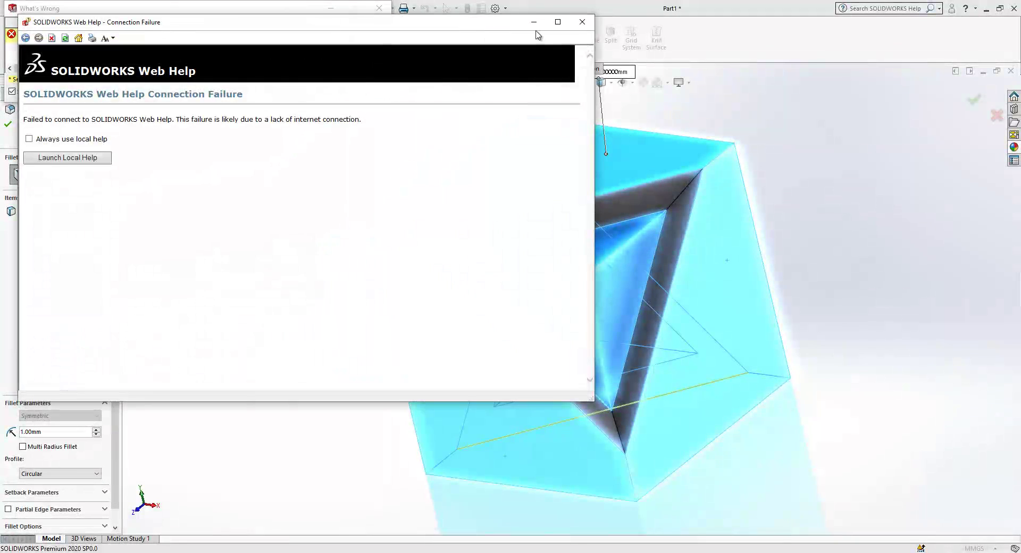
pyautogui.click(585, 22)
pyautogui.click(321, 91)
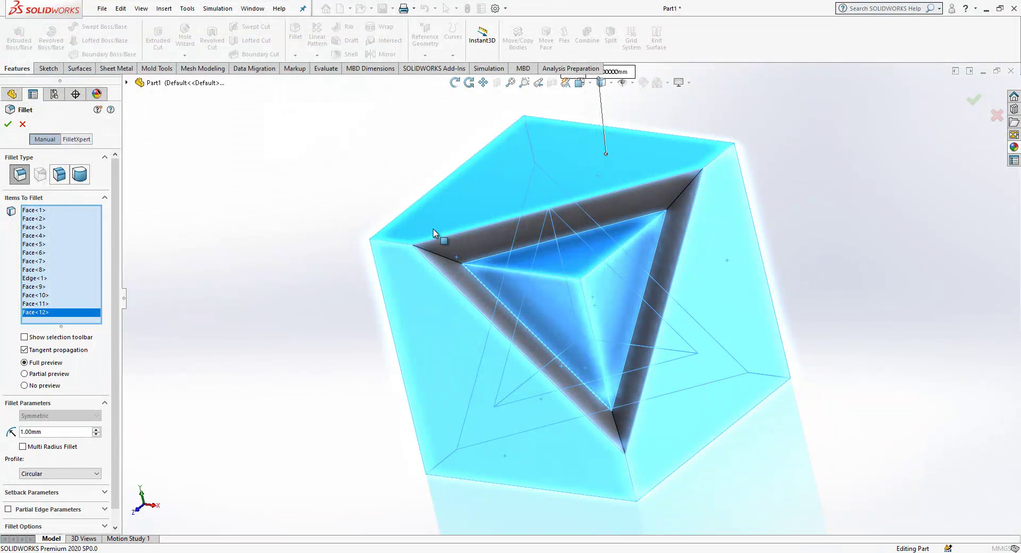
pyautogui.click(444, 267)
pyautogui.click(607, 242)
pyautogui.moveTo(671, 233); pyautogui.dragTo(620, 177, button='middle')
pyautogui.click(619, 193)
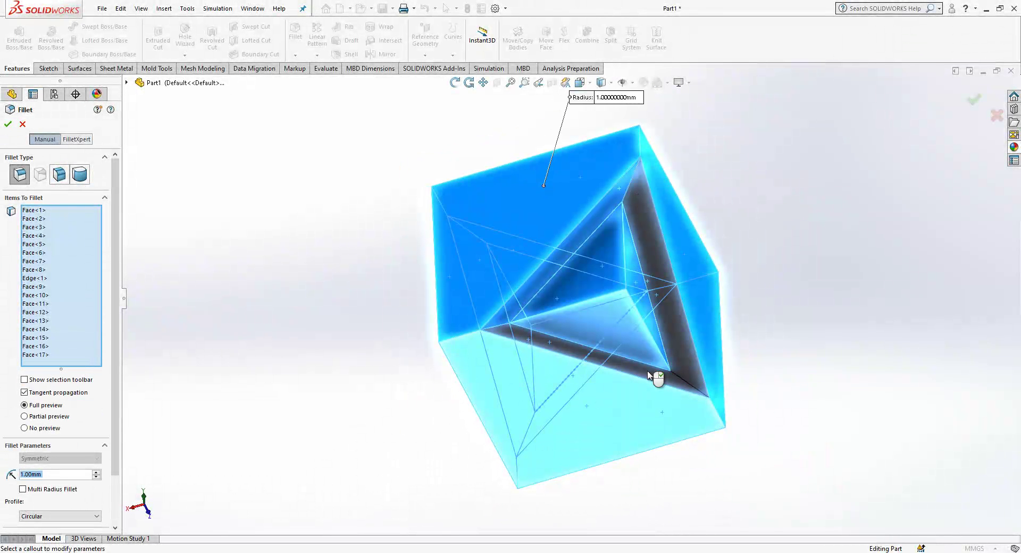